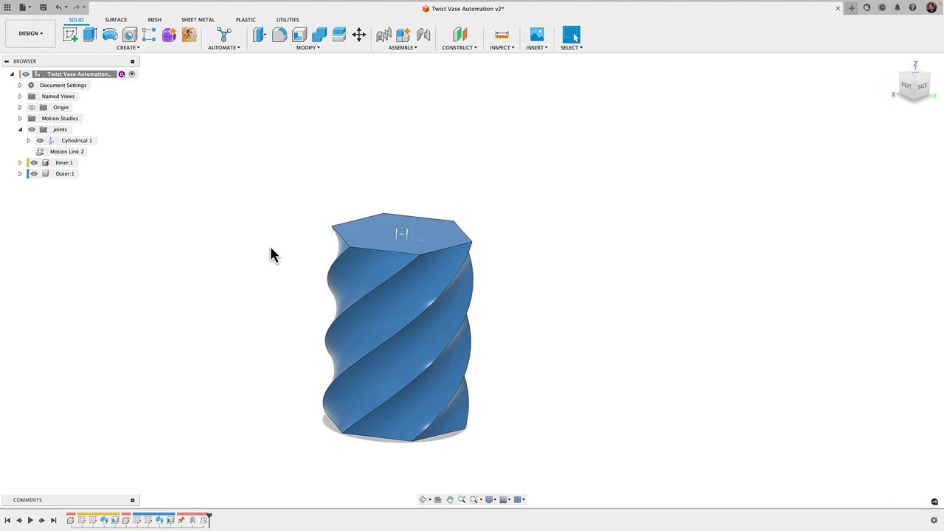
- Select Motion Link 2 and drag the outer shell up its cylindrical joint
click(76, 152)
drag(383, 297, 402, 240)
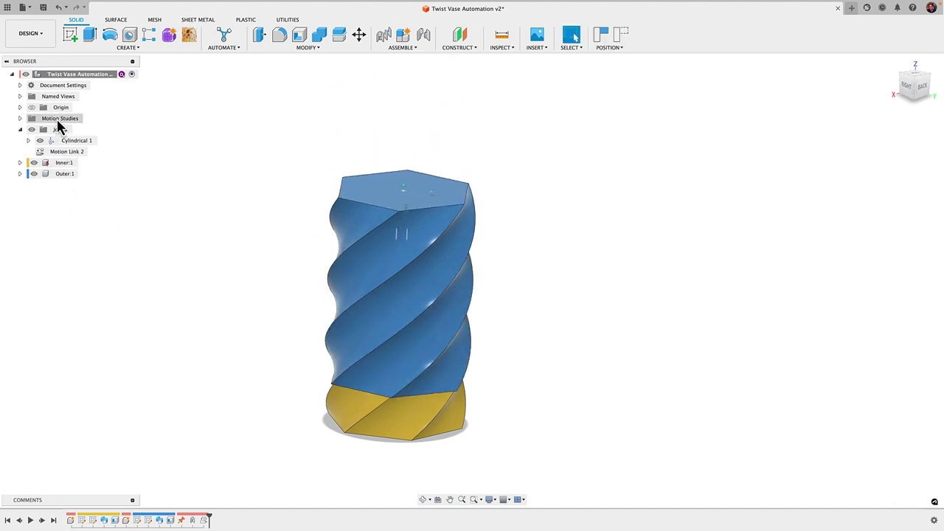
- Expand Motion Studies and open MotionStudy-1 for editing
click(21, 118)
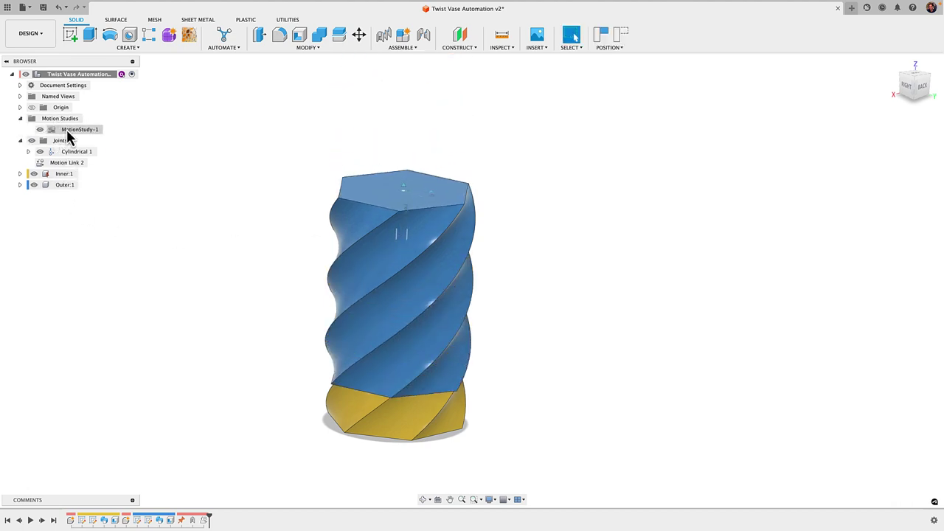
right_click(69, 137)
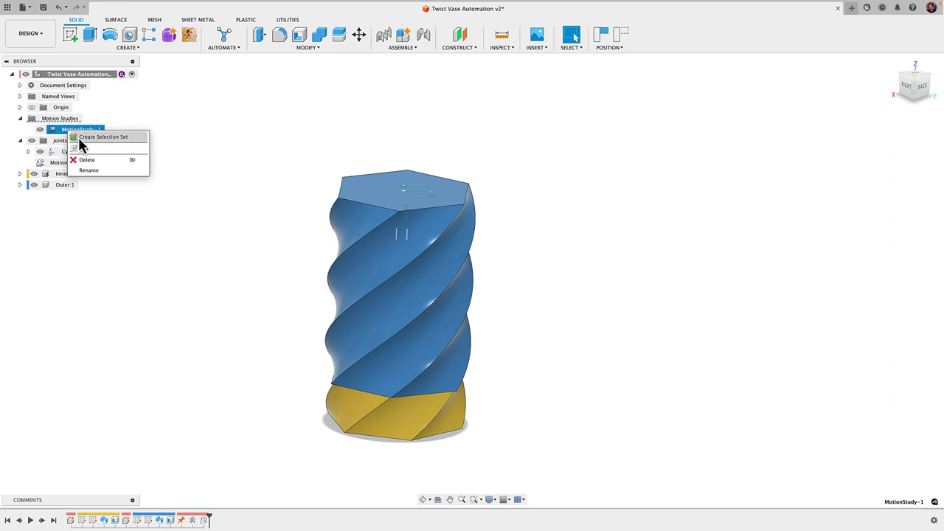
click(84, 148)
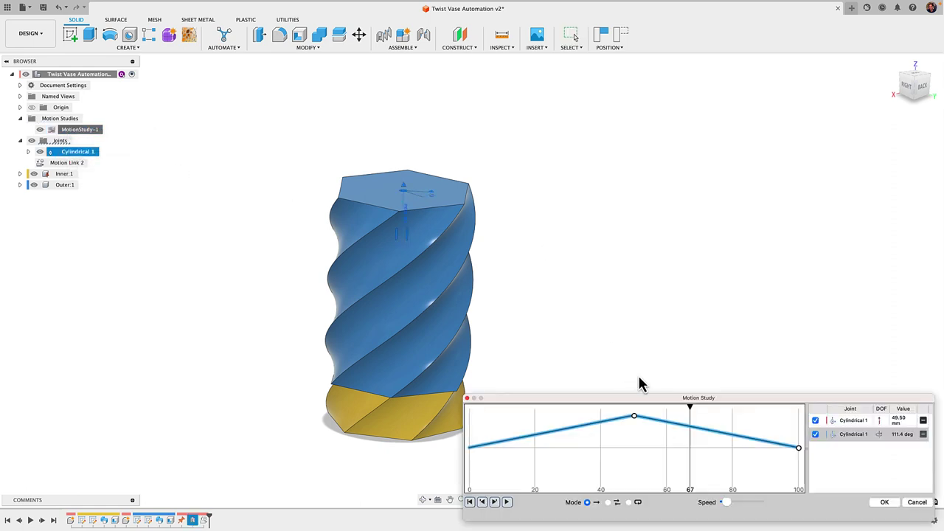
- Rewind and play the twisting animation, then close the motion study editor
click(539, 358)
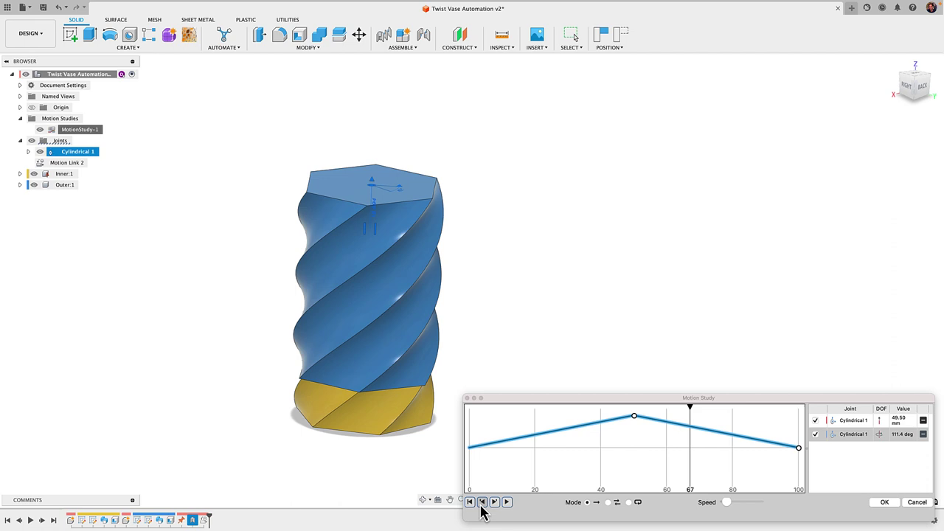
click(506, 502)
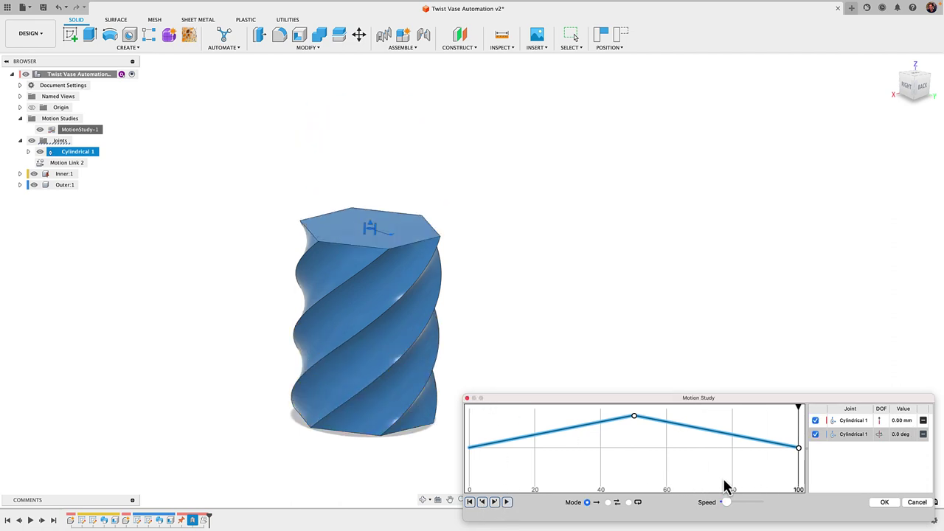
click(506, 502)
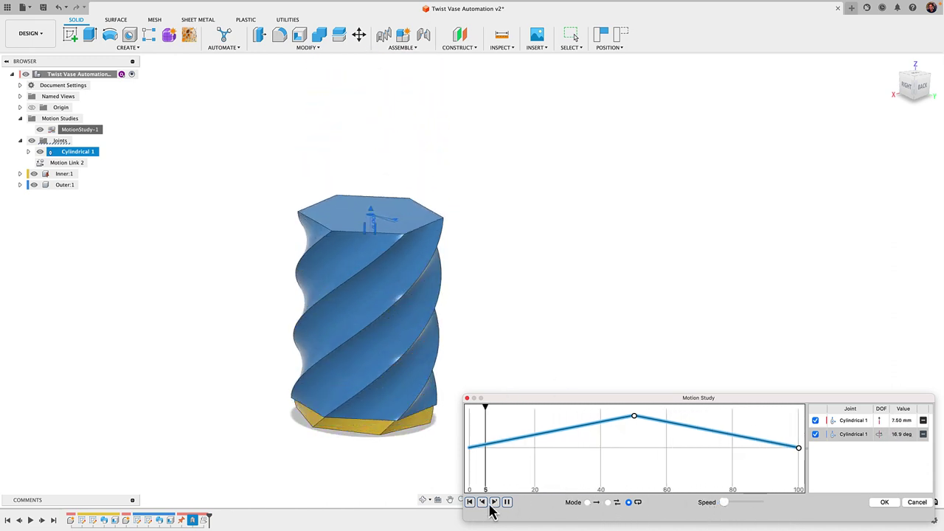
click(881, 502)
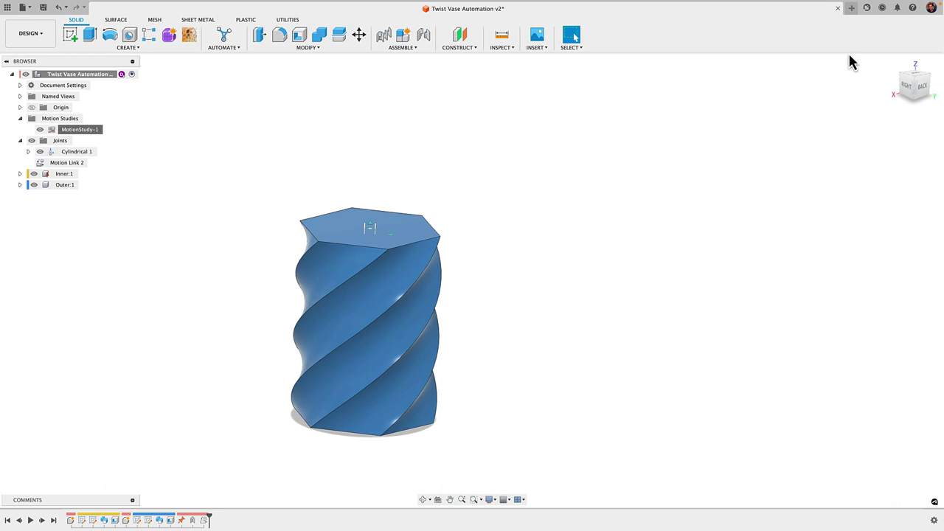
- Open a blank design and add a new component named 'Inner' under the root
click(850, 8)
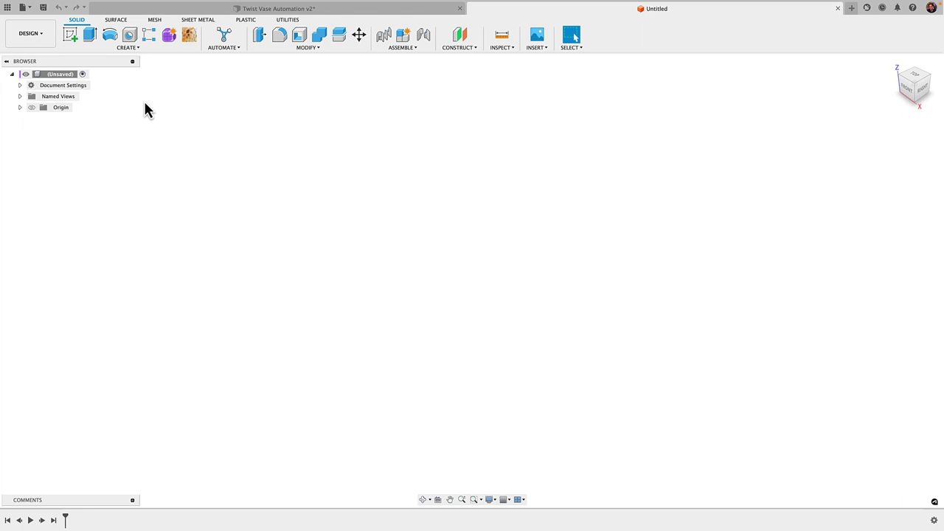
right_click(59, 81)
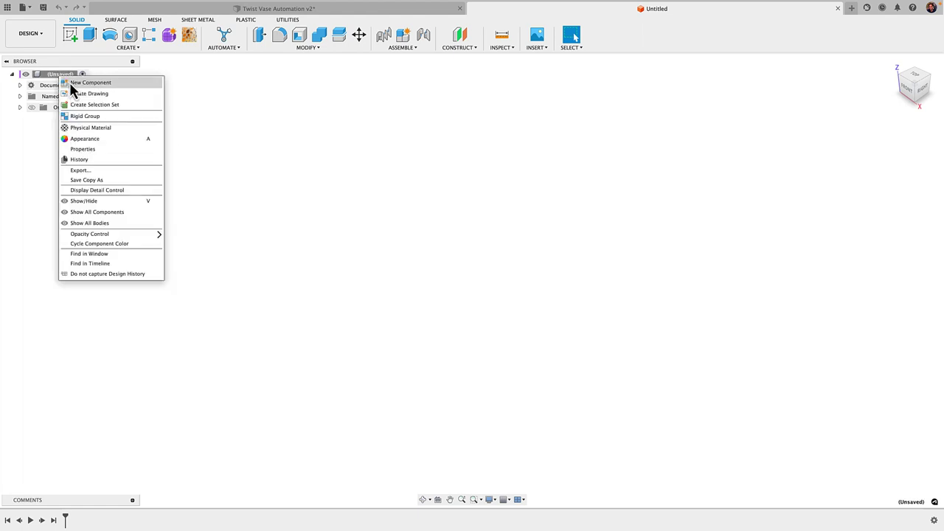
click(69, 81)
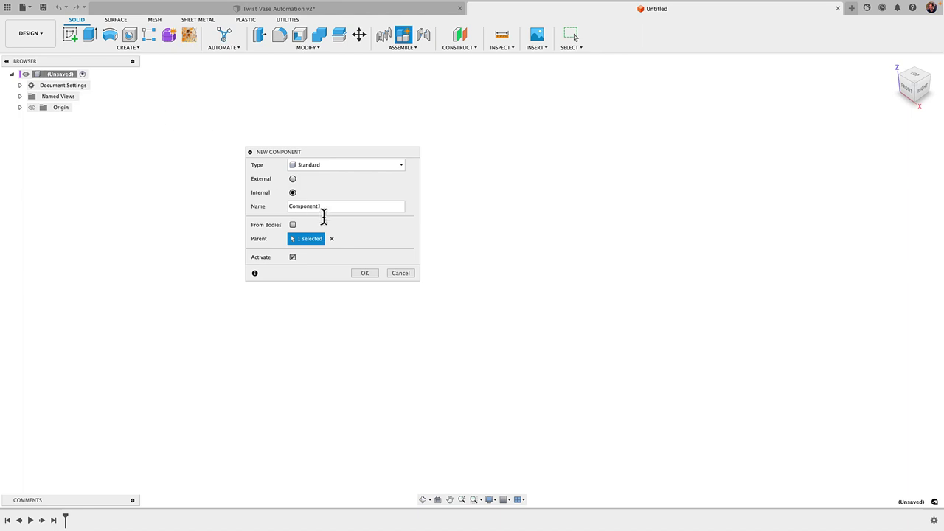
double_click(325, 206)
text(Inner)
click(351, 273)
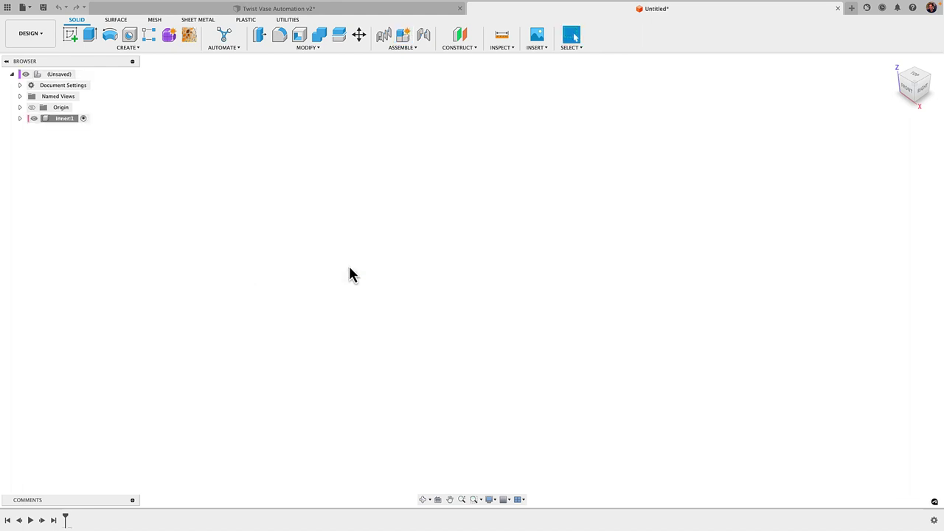
- Sketch a 25 mm circumscribed hexagon centred on the origin on the XY plane
click(74, 33)
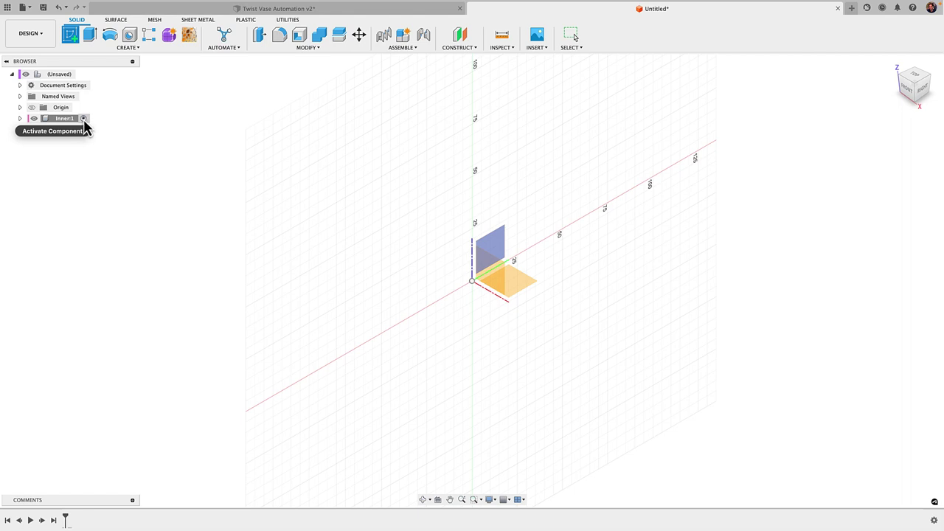
click(527, 290)
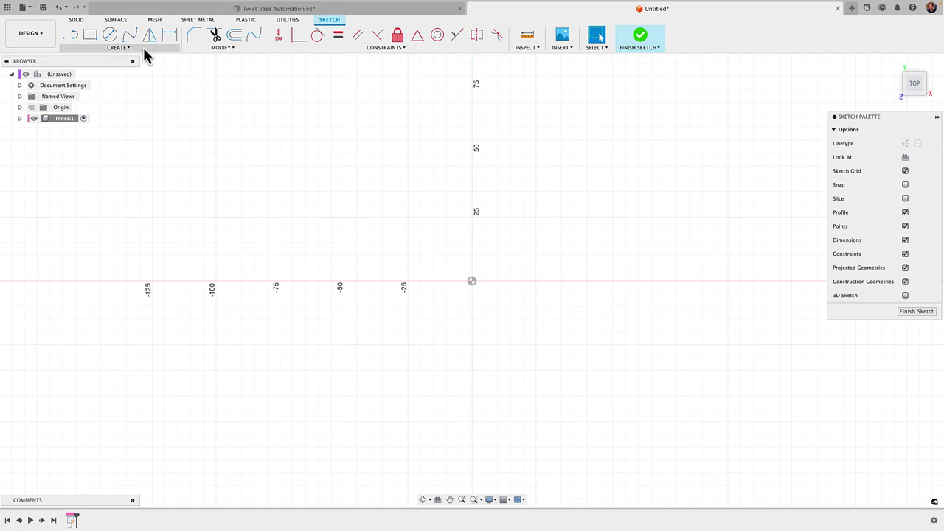
click(140, 49)
mouse_move(110, 99)
click(176, 96)
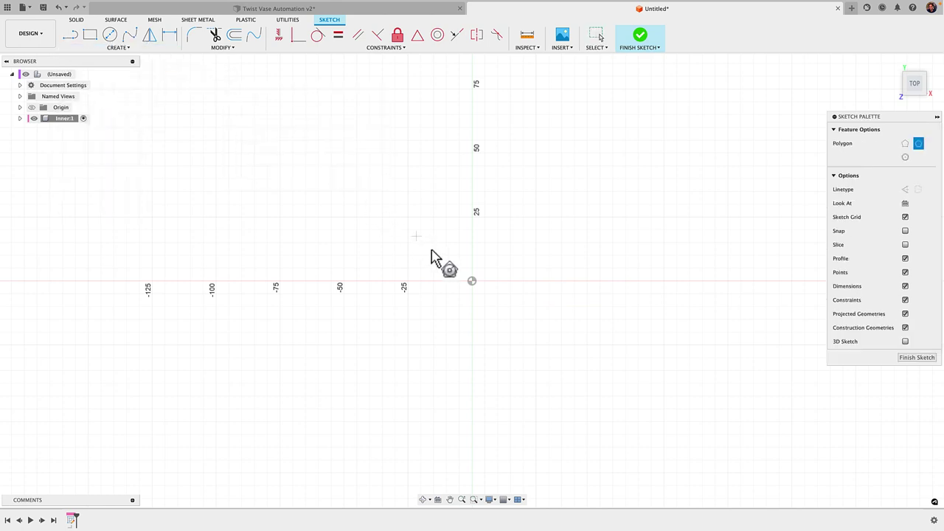
click(472, 281)
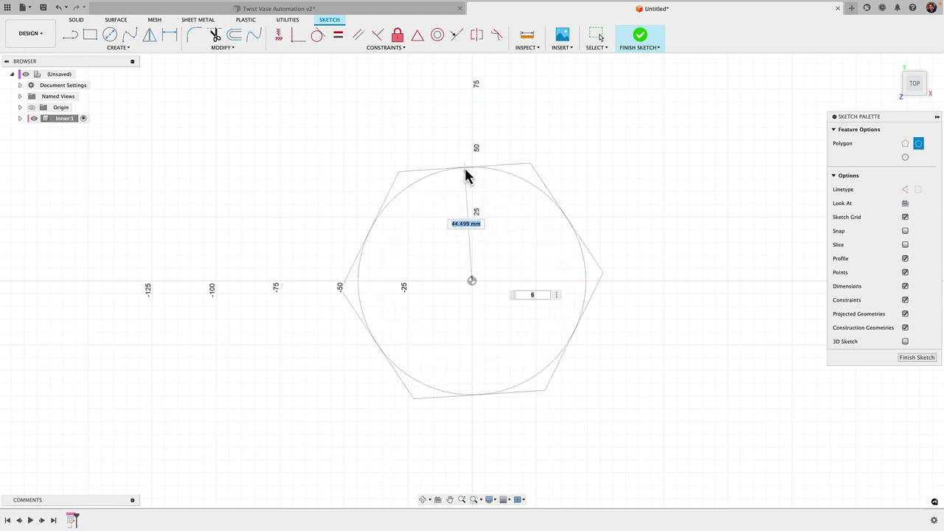
text(25)
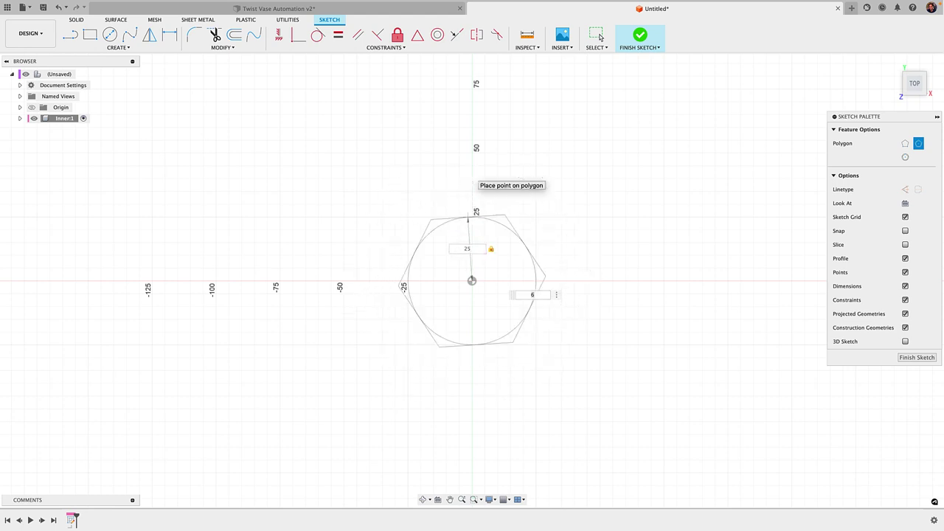
key(Return)
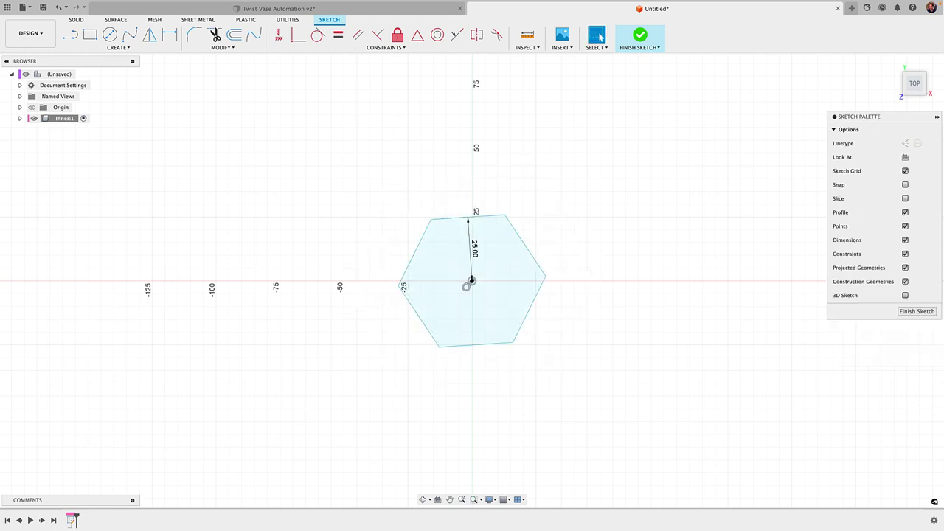
- Constrain the hexagon's top edge horizontal
click(281, 41)
scroll(468, 247, up, 3)
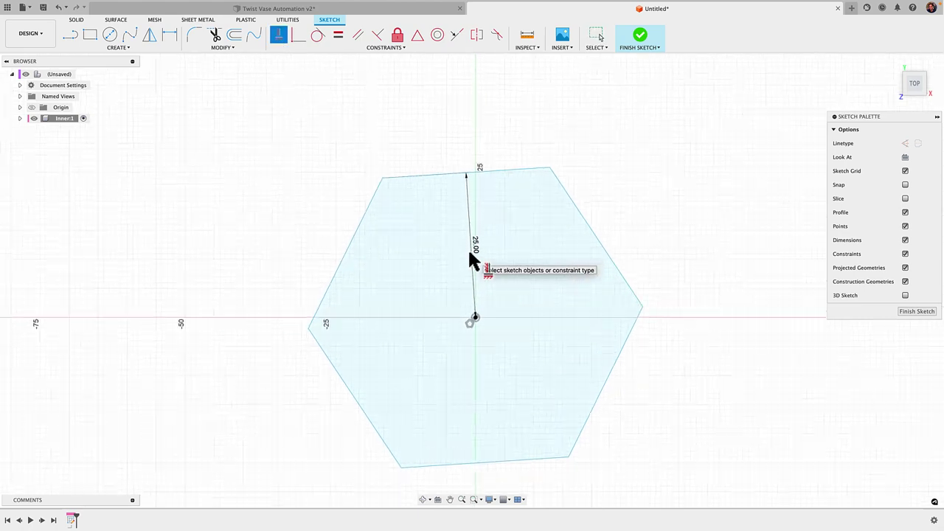
click(472, 175)
- Finish the hexagon sketch and draw an 80 mm vertical line from the origin on the front plane
click(640, 37)
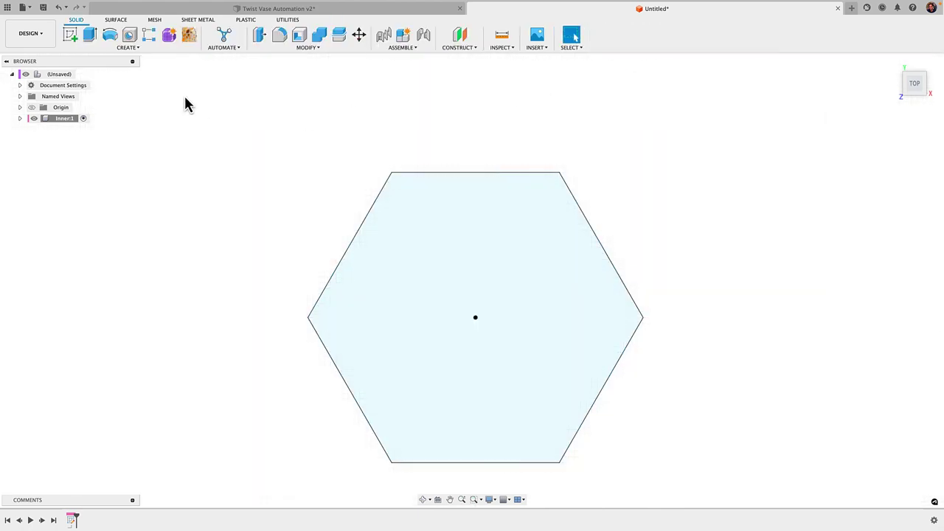
click(79, 38)
mouse_move(303, 172)
shift+middle_down()
mouse_move(374, 176)
mouse_move(537, 285)
shift+middle_up()
click(522, 290)
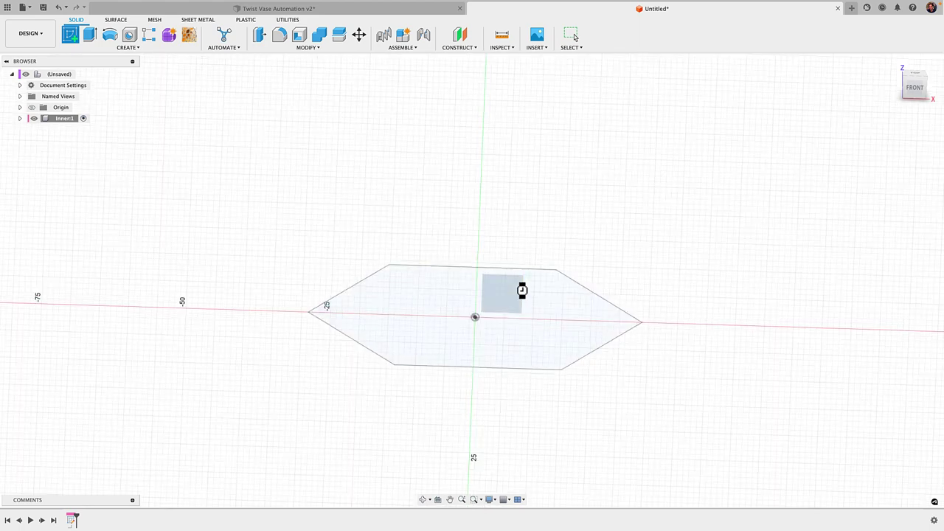
key(l)
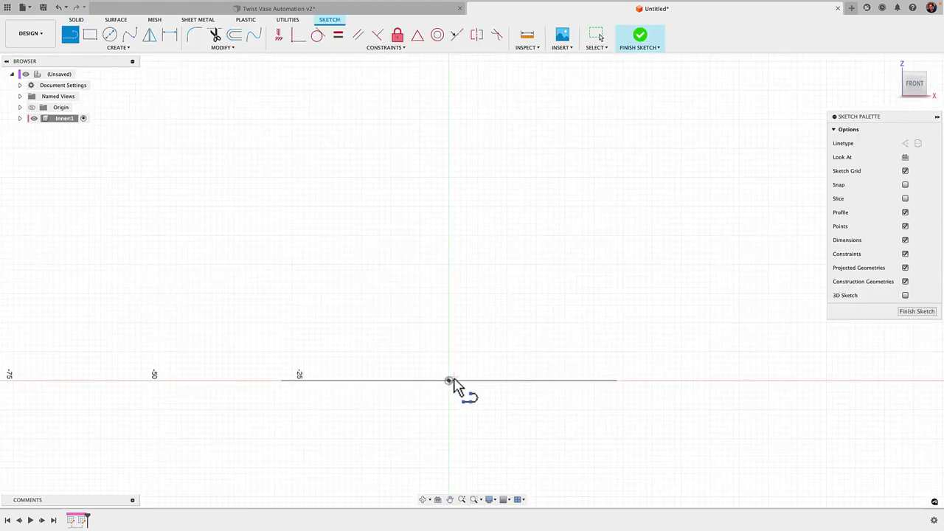
click(449, 380)
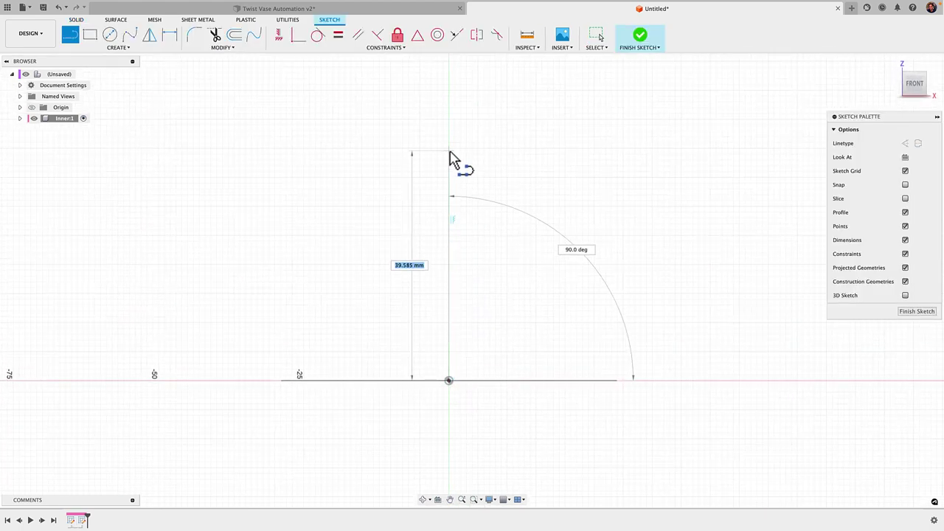
text(80)
key(Tab)
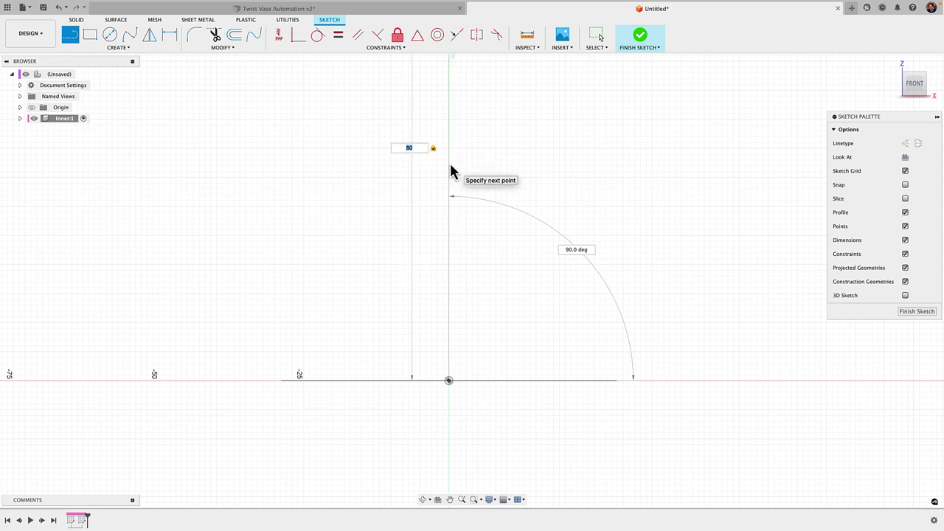
key(Return)
key(Escape)
- Finish the line sketch and orbit to see the hexagon and line together
middle_drag(452, 154, 449, 203)
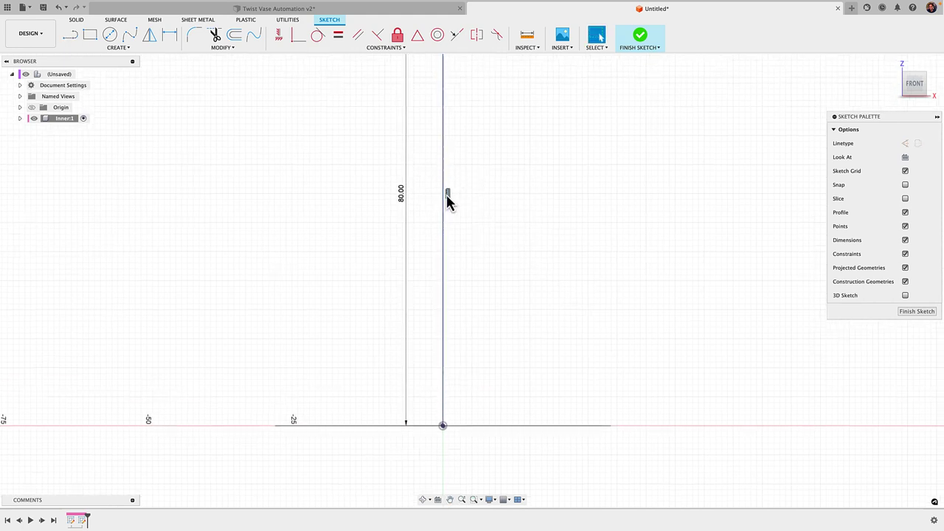
scroll(466, 206, down, 3)
click(641, 42)
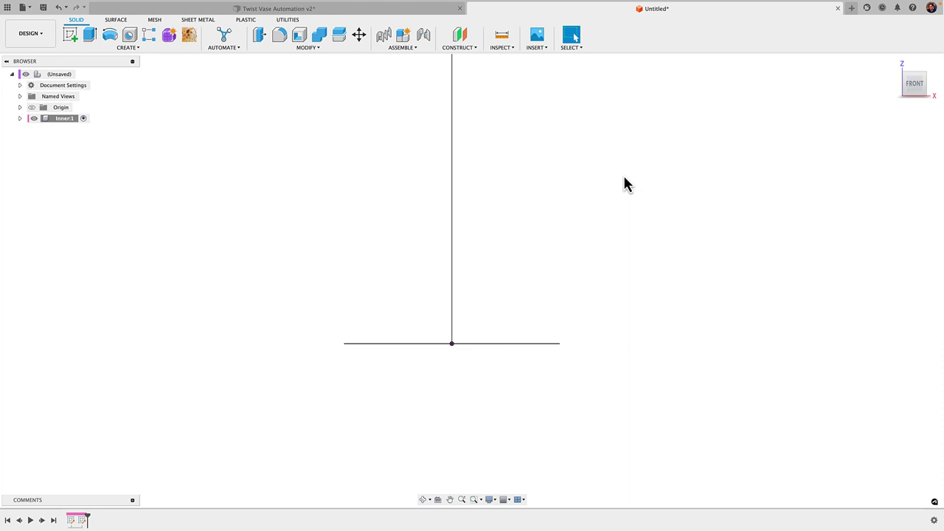
shift+middle_drag(625, 184, 619, 214)
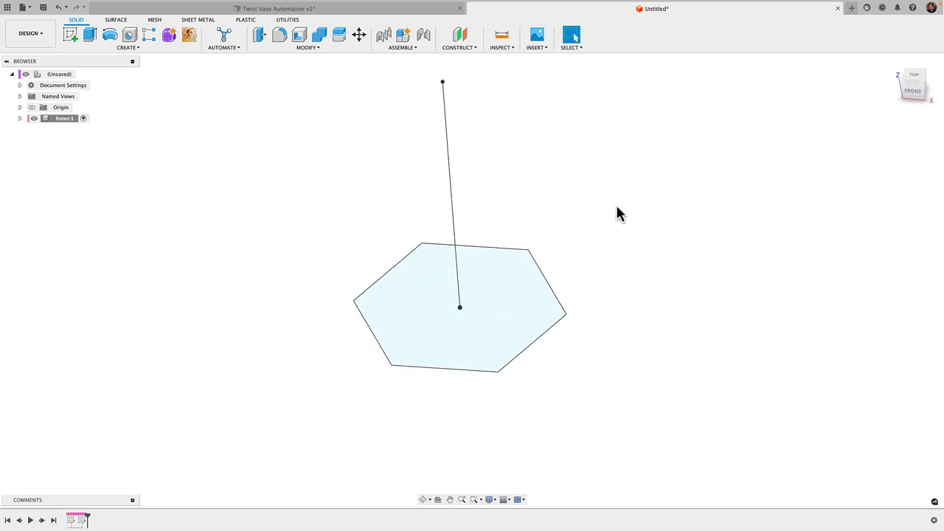
middle_drag(613, 204, 603, 225)
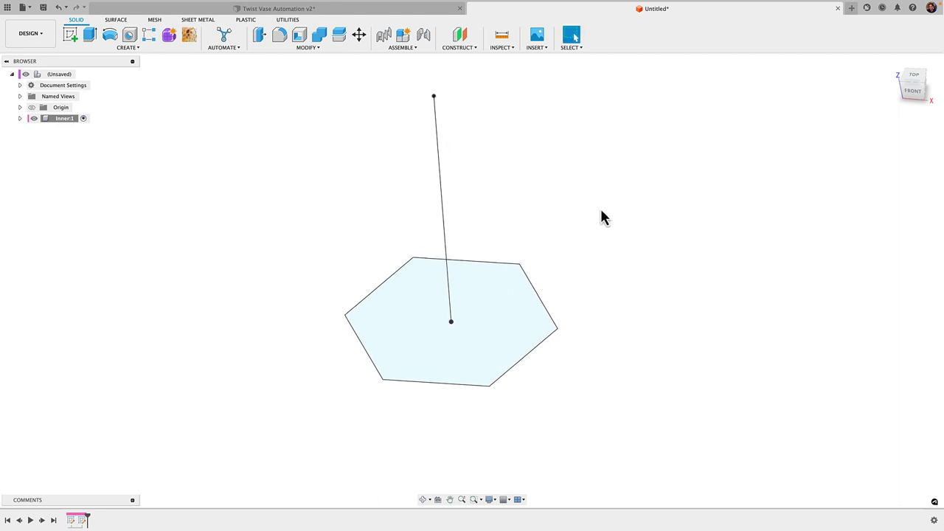
shift+middle_drag(605, 265, 590, 258)
middle_drag(411, 181, 411, 191)
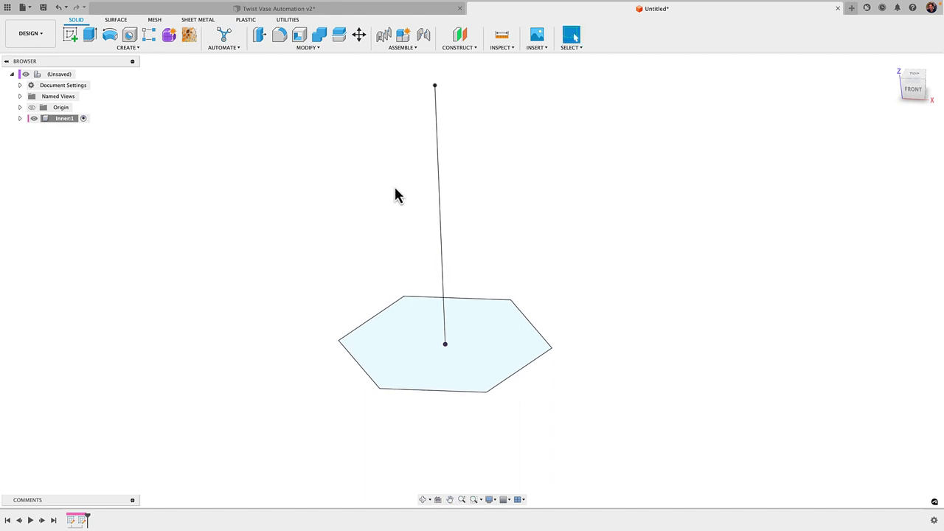
- Start a sweep with the hexagon as profile and the vertical line as path
click(127, 49)
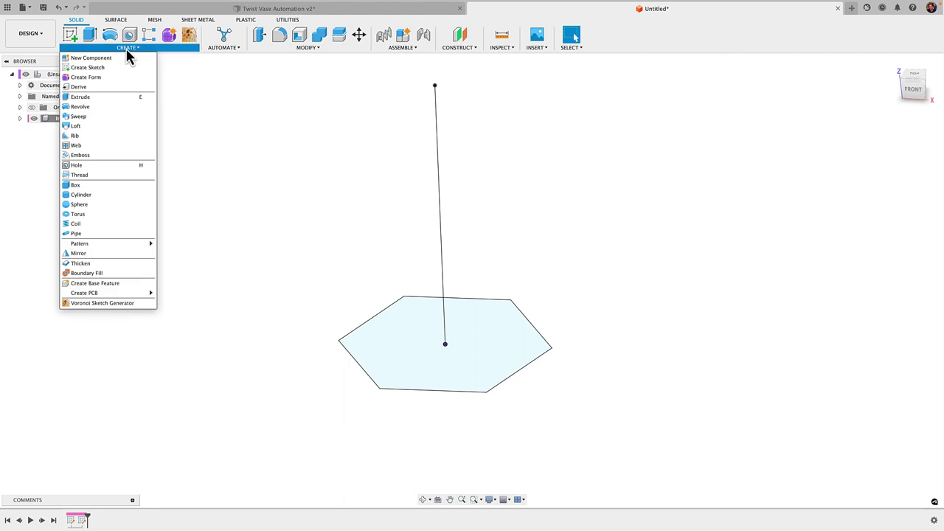
click(100, 116)
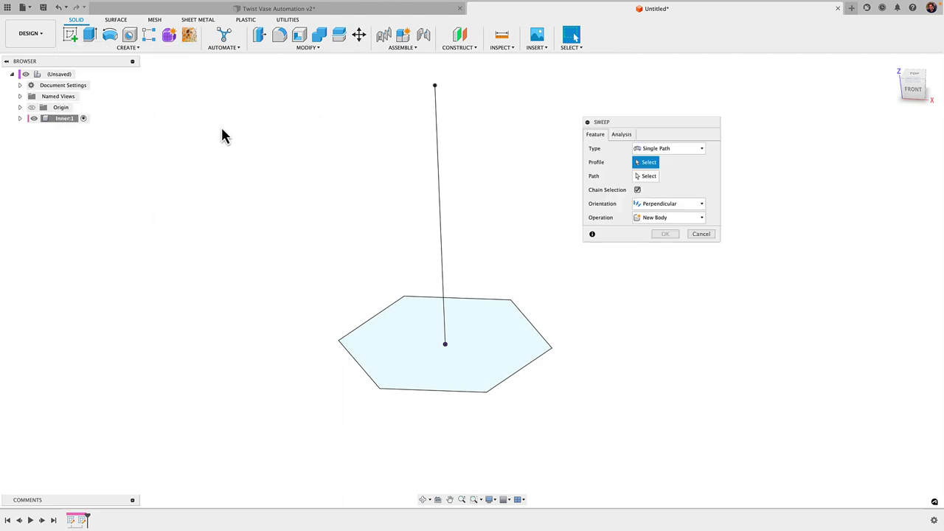
click(487, 360)
drag(632, 125, 557, 121)
click(569, 170)
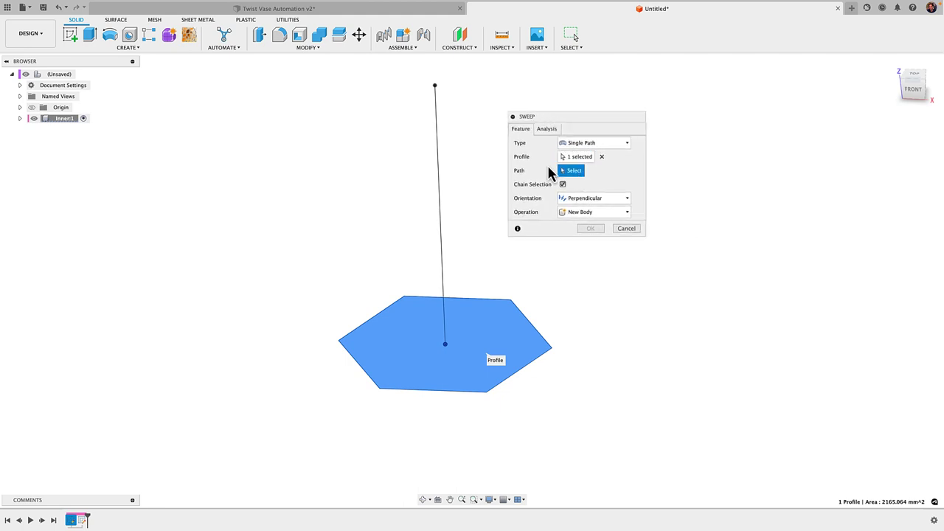
click(438, 164)
- Set the sweep's twist angle to 180° and create the twisted body
click(589, 226)
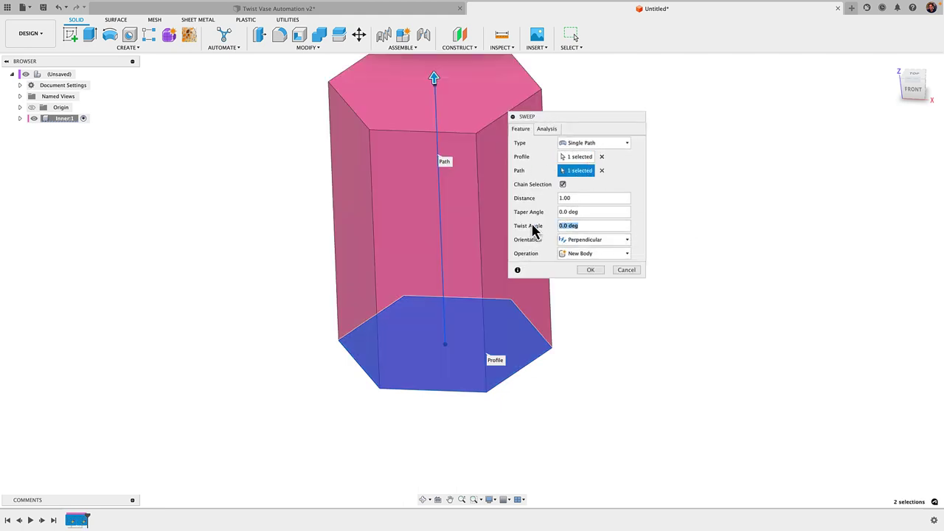
text(360)
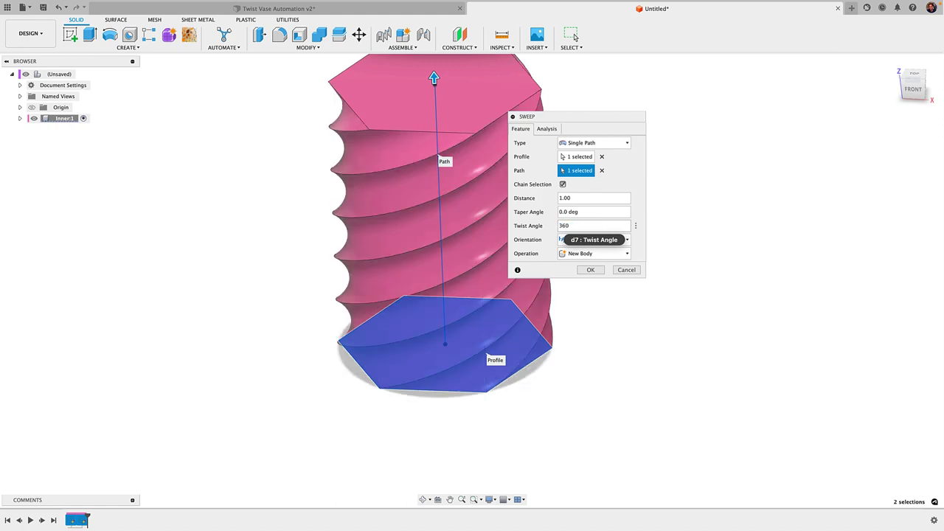
middle_drag(472, 317, 429, 222)
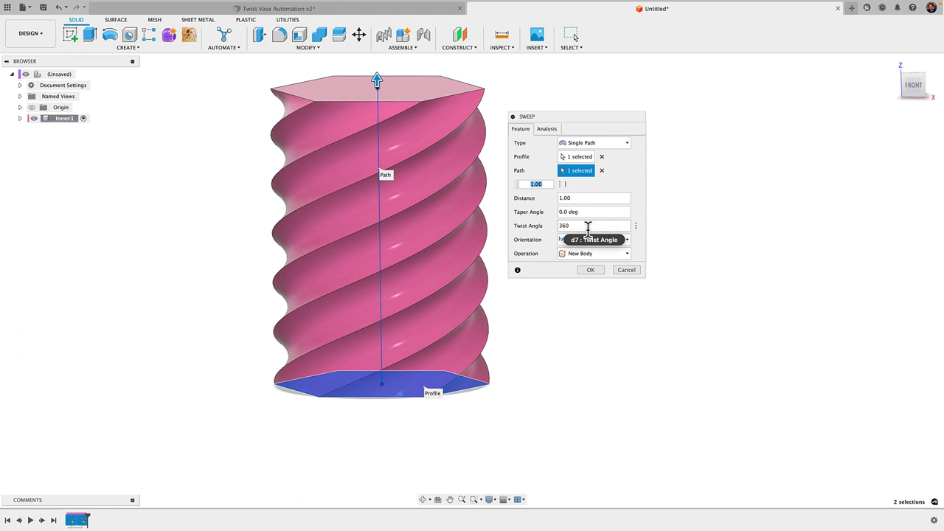
click(586, 226)
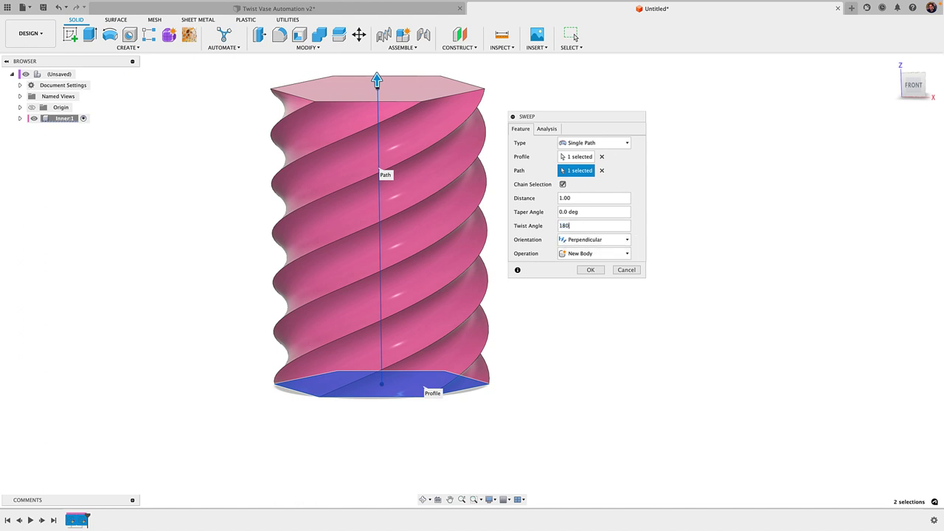
text(180)
click(588, 270)
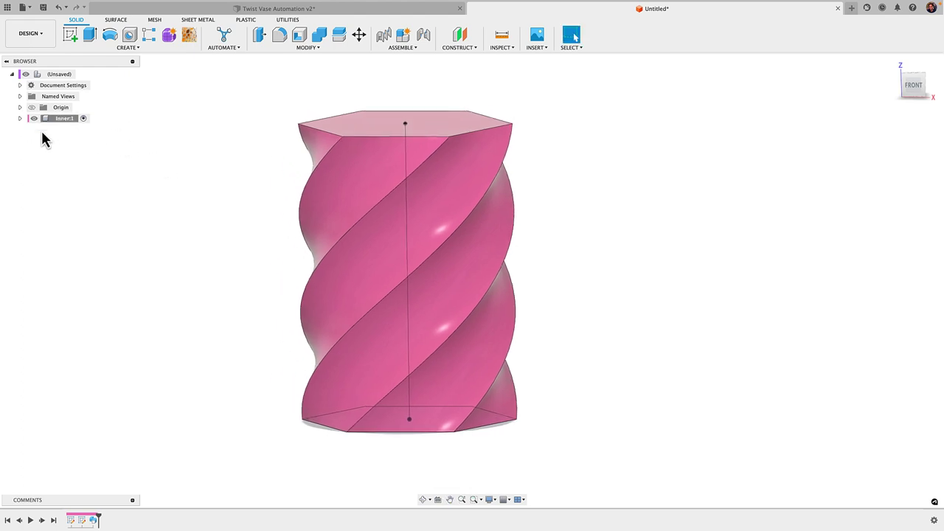
- Hide the Inner component's sketches
click(21, 119)
click(40, 152)
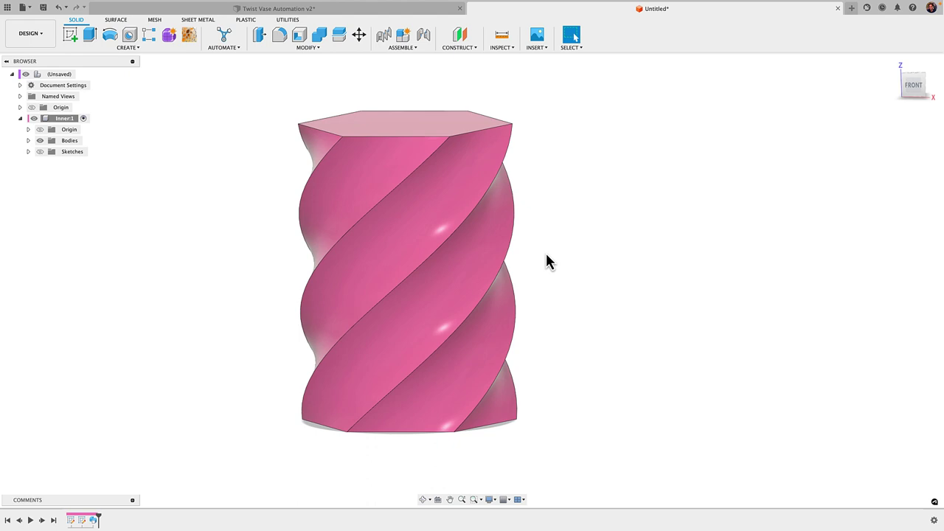
shift+middle_drag(554, 255, 379, 79)
scroll(318, 126, up, 2)
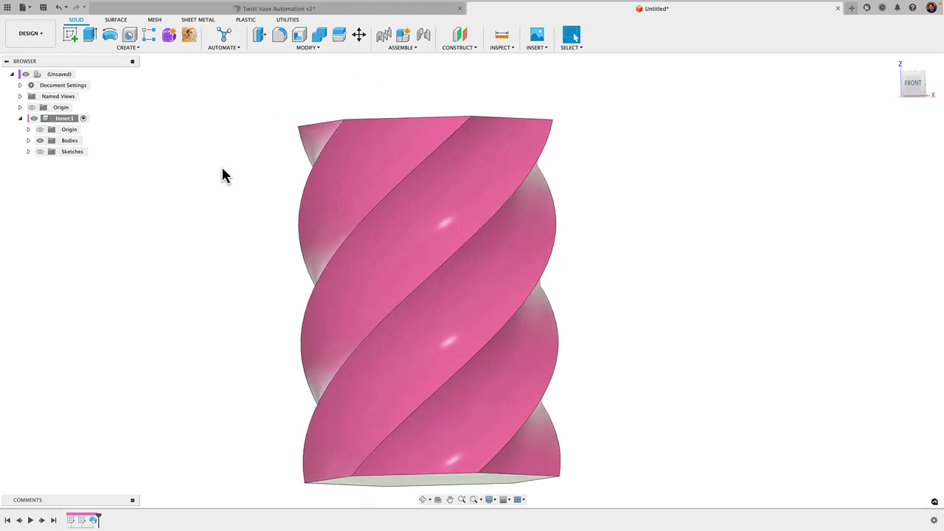
- Shell the vase to 0.5 mm, removing both the top and bottom faces
click(302, 48)
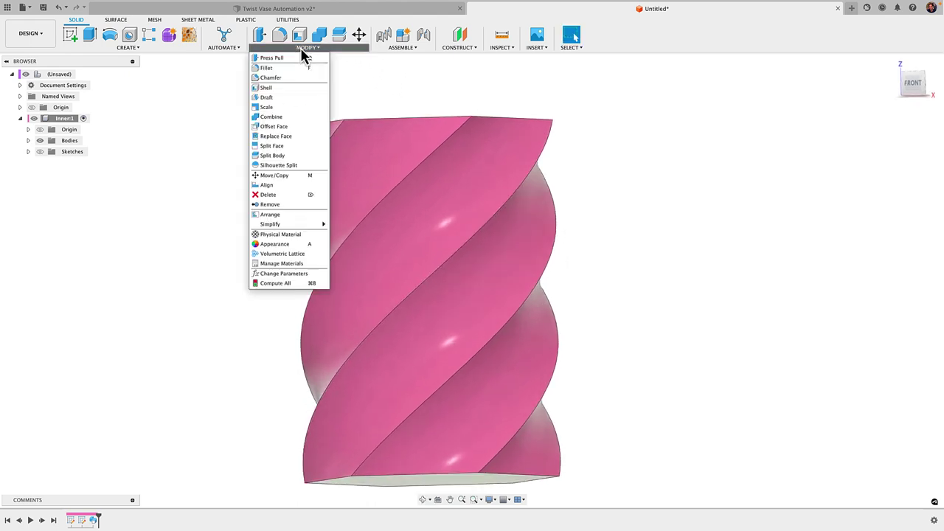
click(266, 87)
shift+middle_drag(216, 219, 405, 189)
click(402, 196)
shift+middle_drag(361, 252, 421, 436)
click(422, 401)
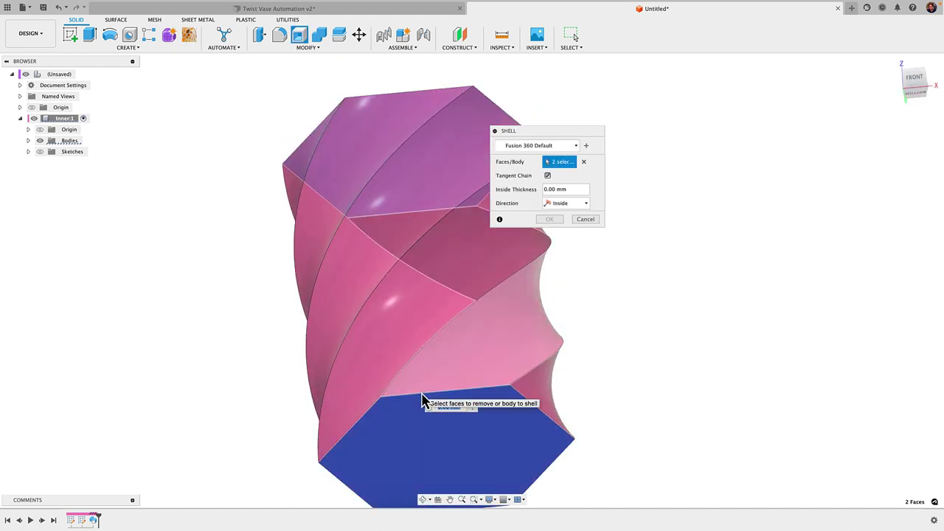
text(0.5)
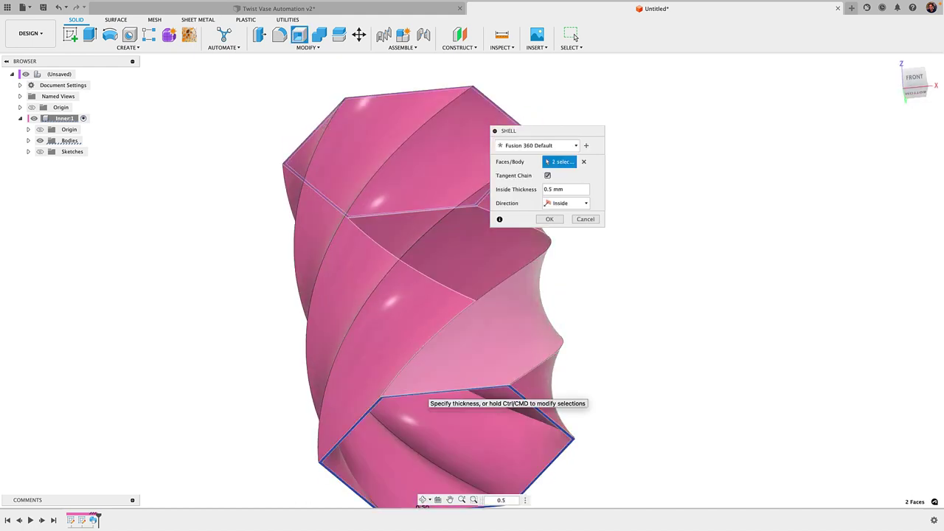
key(Return)
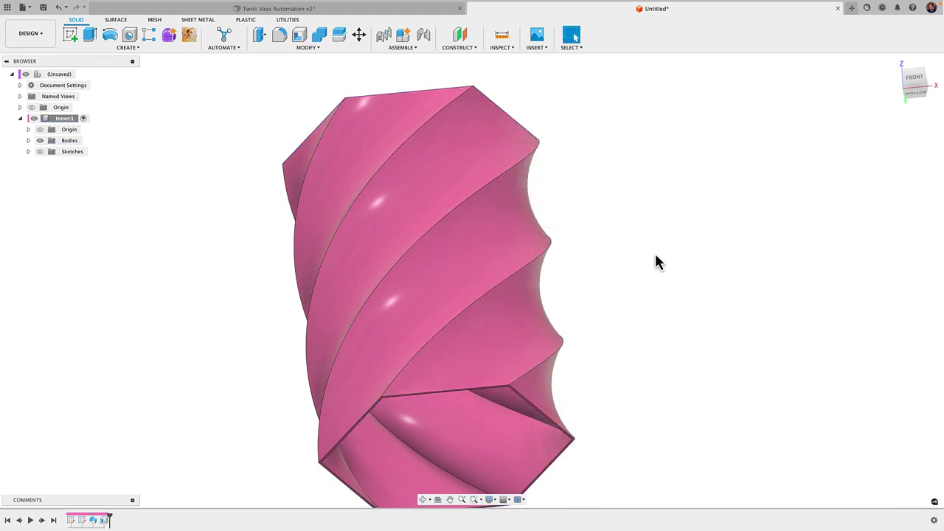
shift+middle_drag(656, 261, 612, 284)
scroll(648, 277, down, 5)
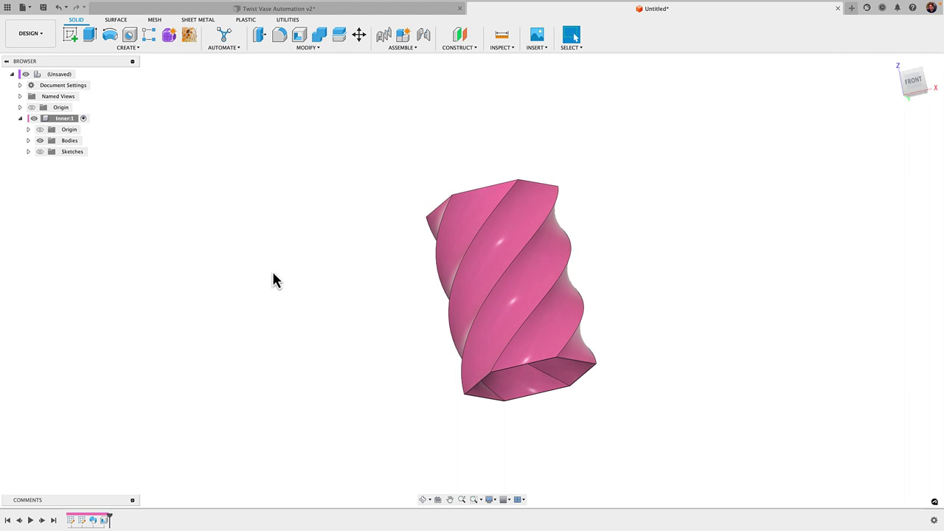
- Add a new component named 'Outer' under the root
right_click(65, 75)
click(85, 95)
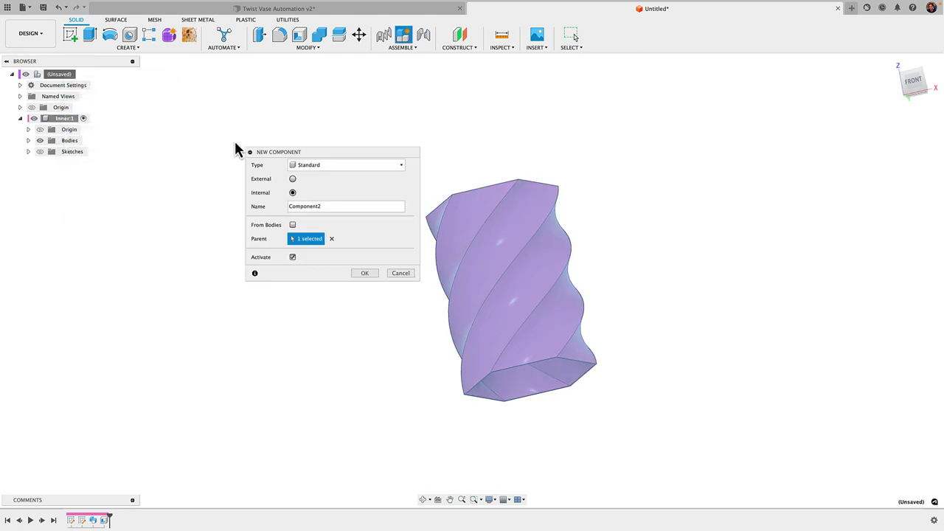
double_click(310, 206)
text(OUteer)
key(Return)
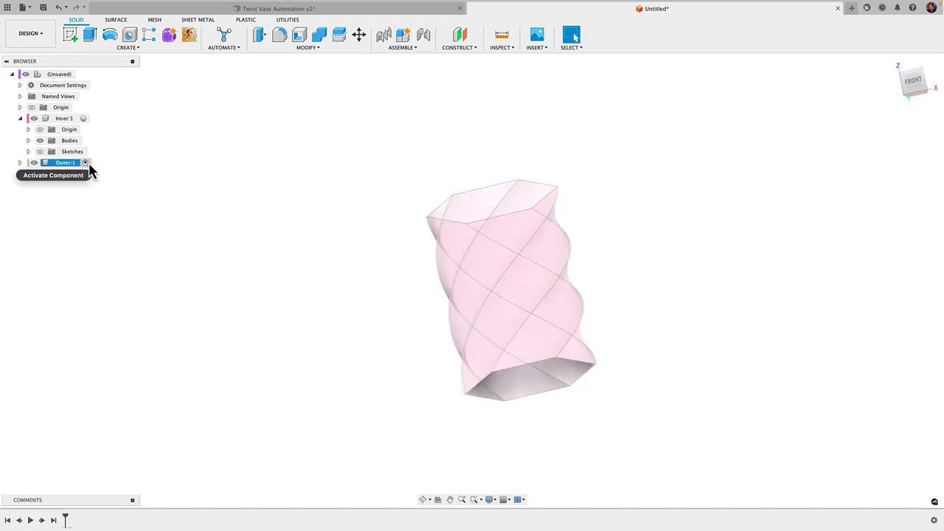
- Hide the Inner component and collapse its contents
click(42, 120)
click(34, 118)
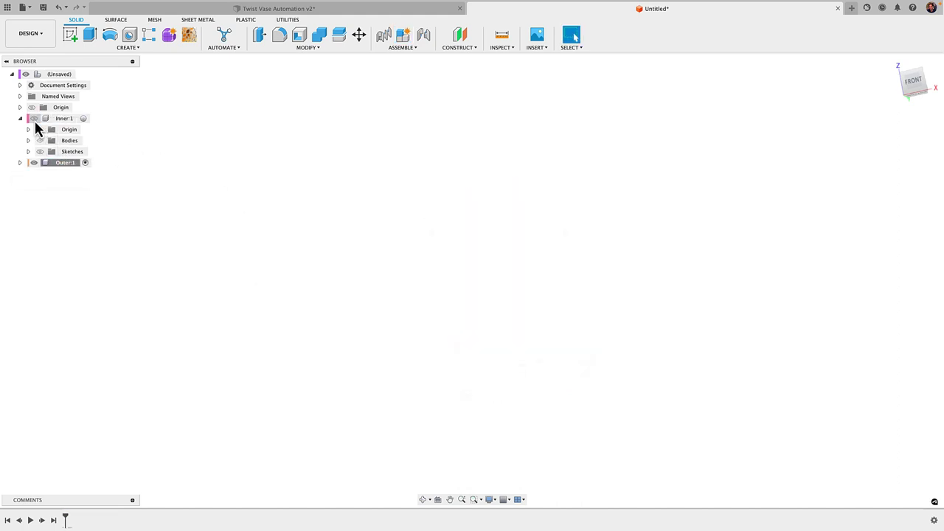
click(20, 118)
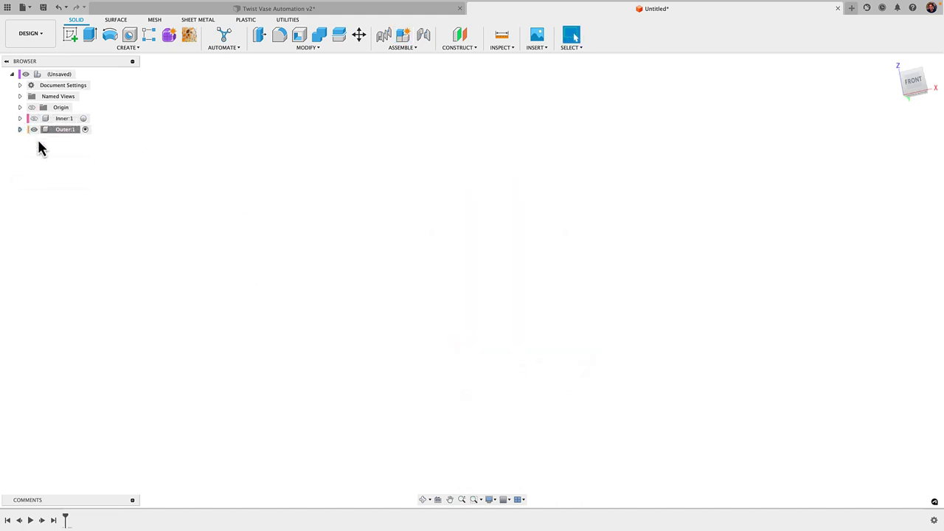
- Sketch a 25.5 mm circumscribed hexagon centred on the origin on the XY plane
click(70, 35)
click(578, 372)
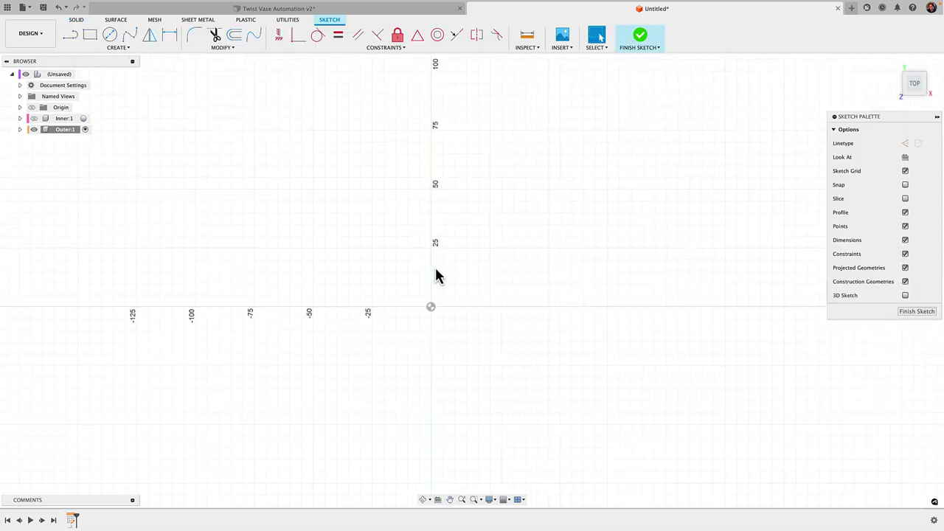
click(130, 48)
mouse_move(114, 97)
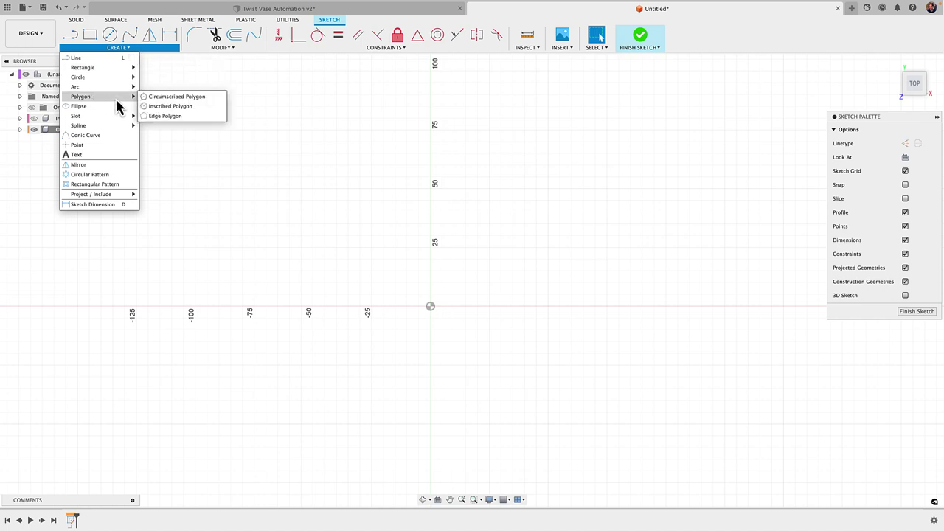
click(177, 96)
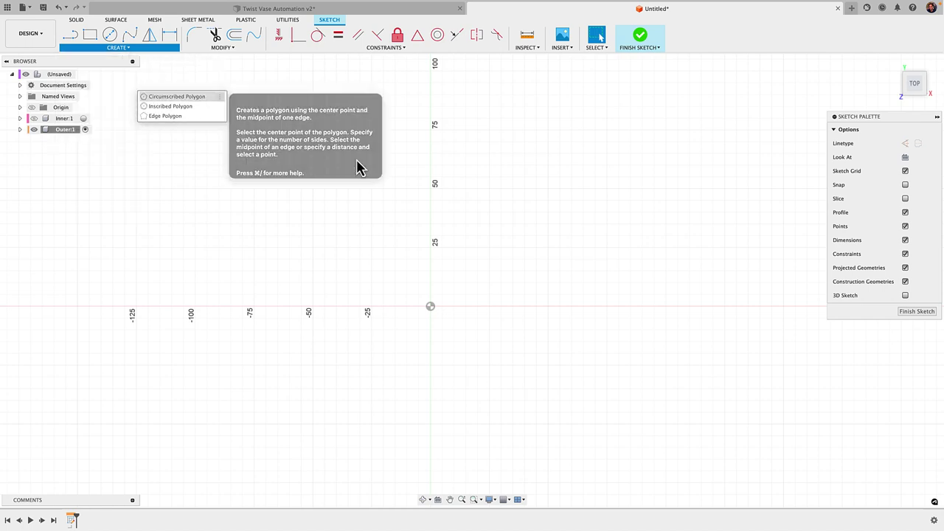
click(430, 306)
text(25)
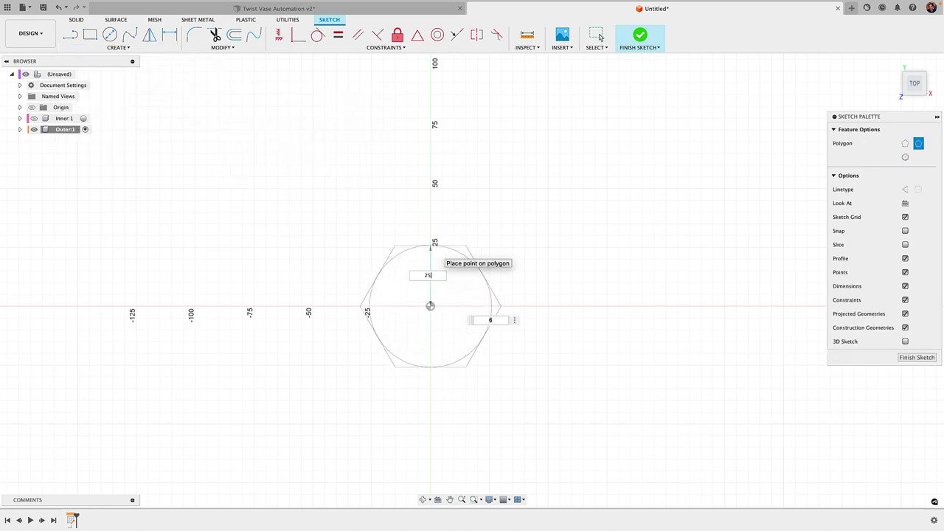
key(Tab)
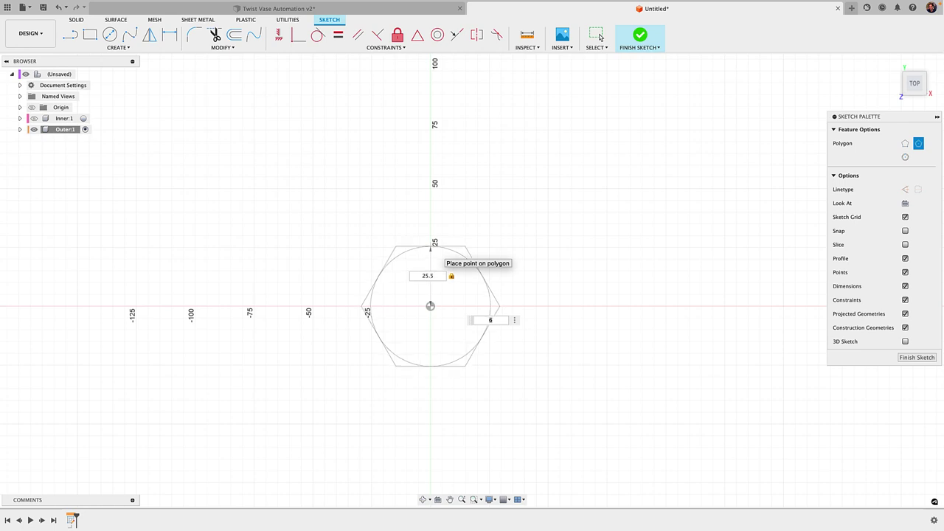
key(Return)
- Constrain the hexagon's top edge horizontal and finish the sketch
scroll(443, 295, up, 4)
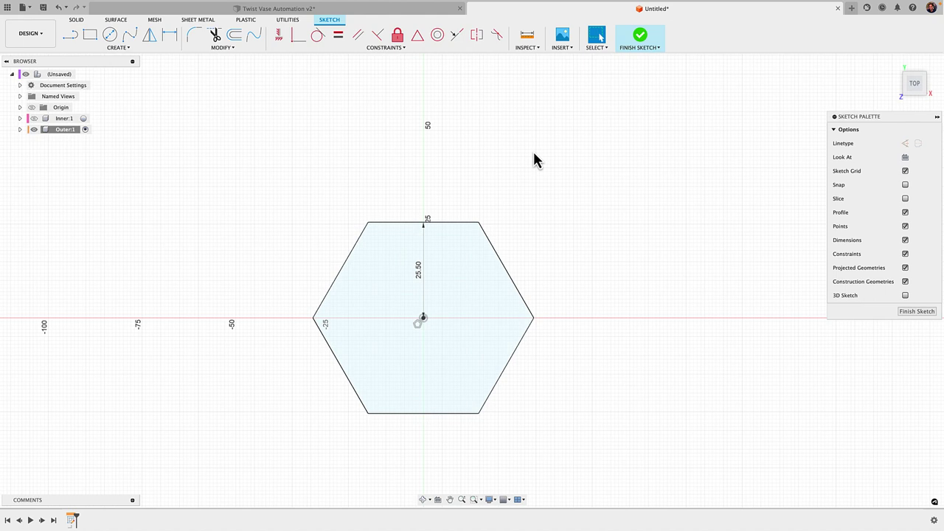
click(279, 37)
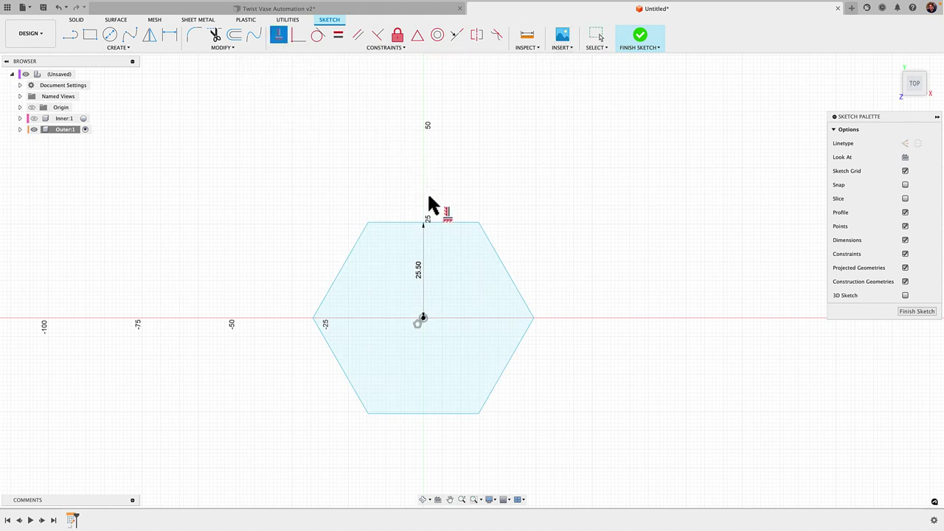
click(450, 223)
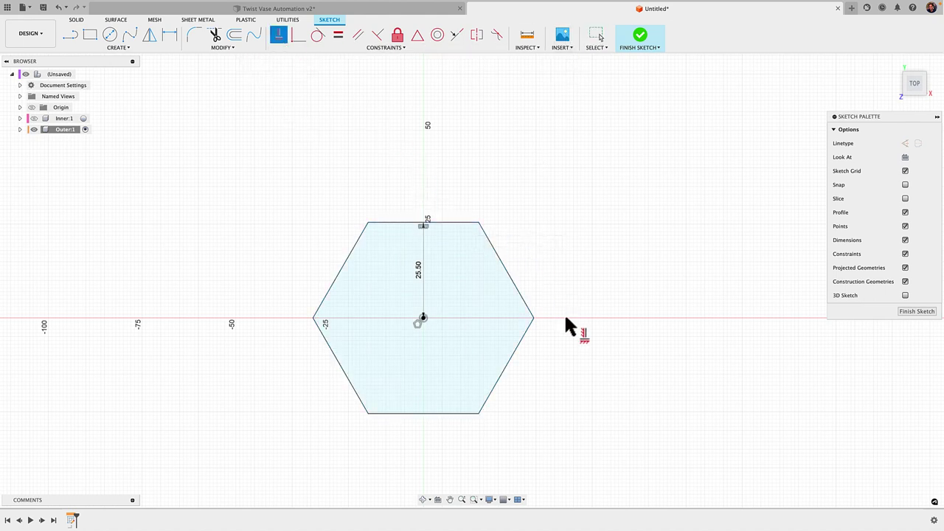
click(640, 45)
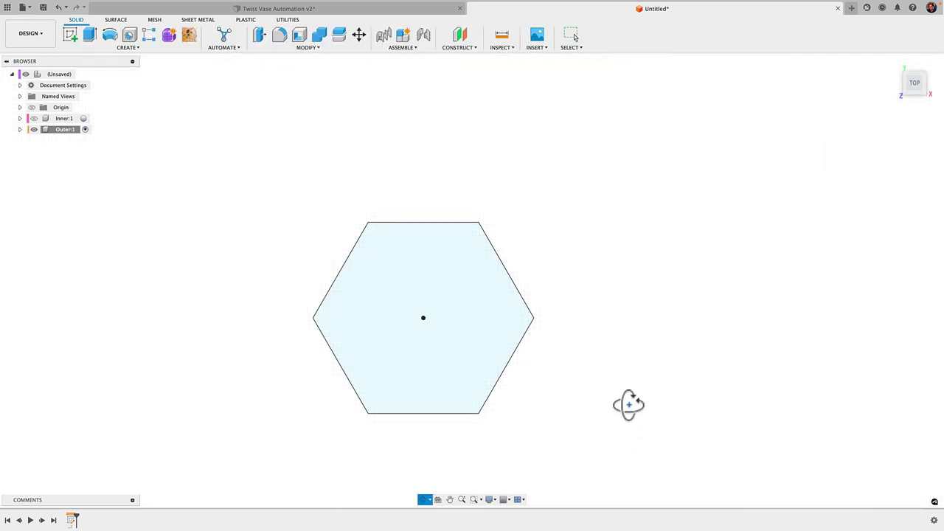
- Draw an 80 mm vertical line from the origin on the front plane
click(71, 35)
mouse_move(410, 196)
shift+middle_down()
mouse_move(506, 270)
mouse_move(453, 285)
shift+middle_up()
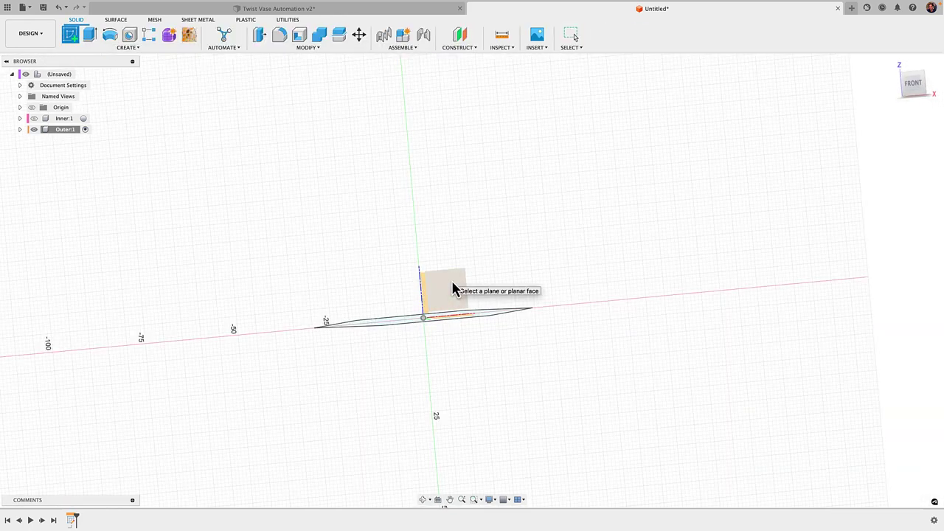
click(456, 289)
key(l)
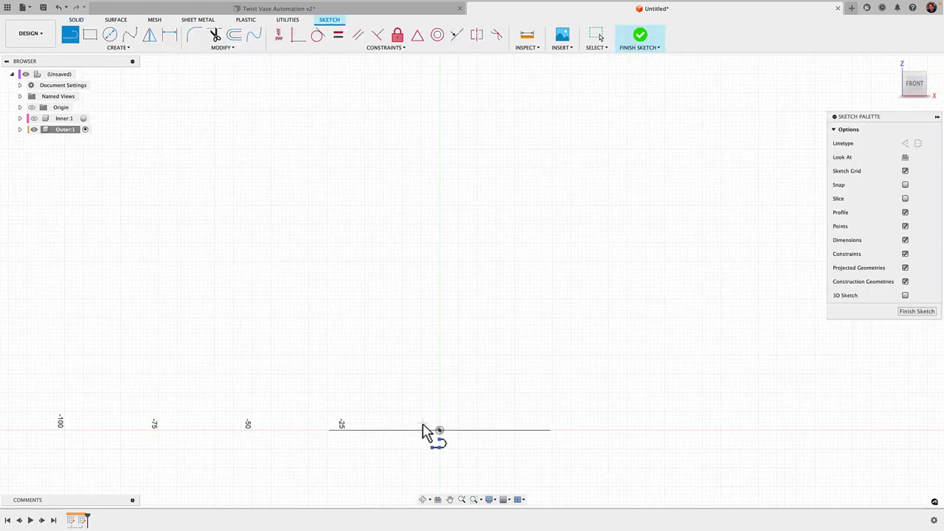
click(438, 430)
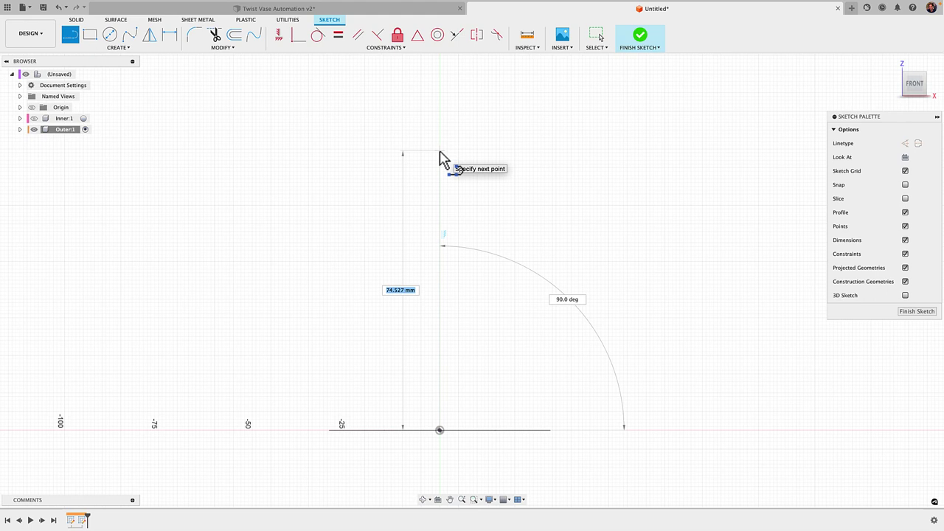
text(80)
key(Tab)
key(Return)
key(Escape)
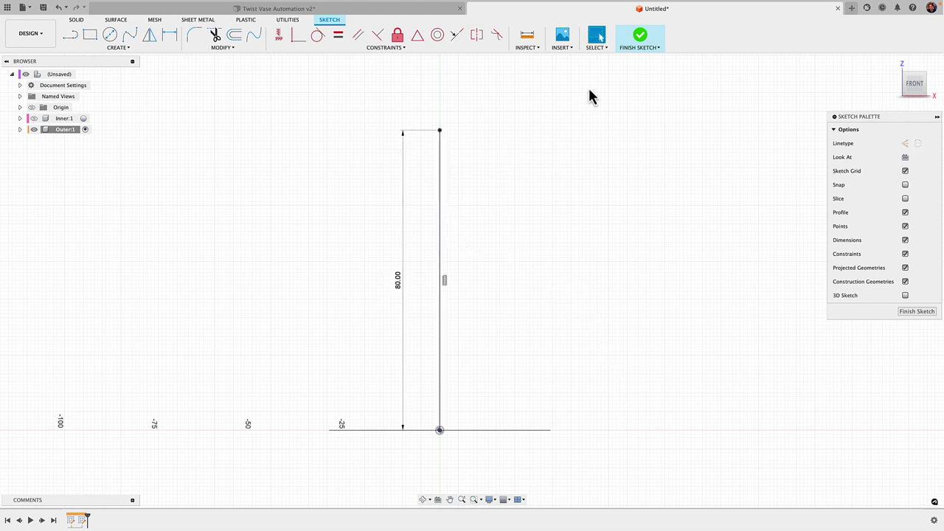
- Sweep the 25.5 mm hexagon along the line with a 180° twist
click(638, 42)
click(124, 49)
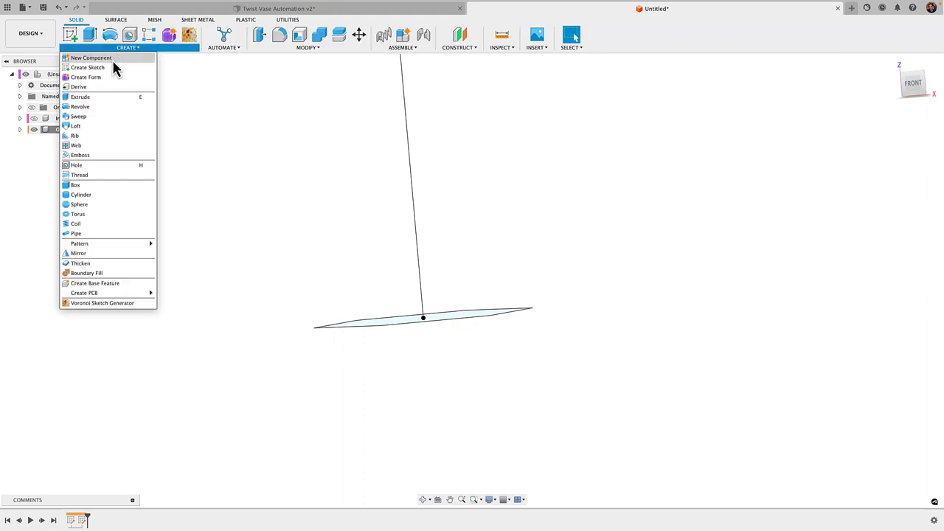
click(93, 114)
click(373, 326)
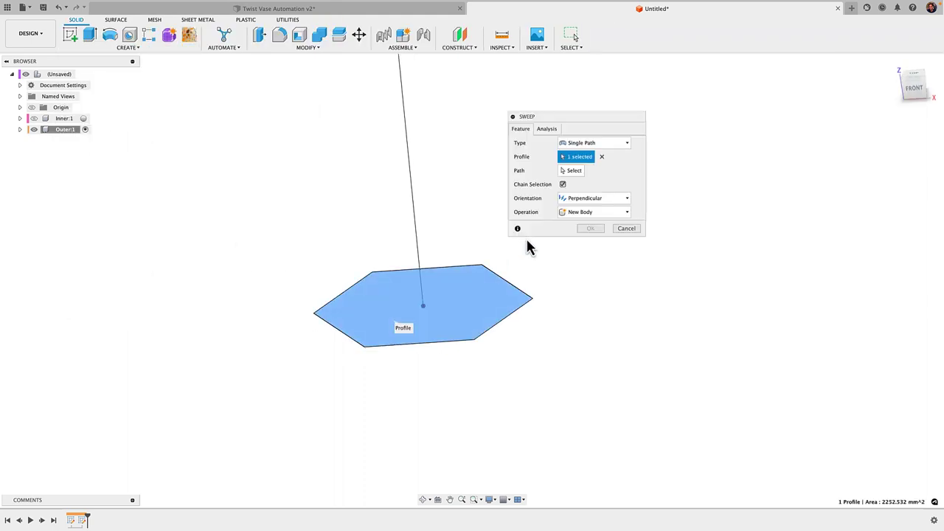
click(572, 170)
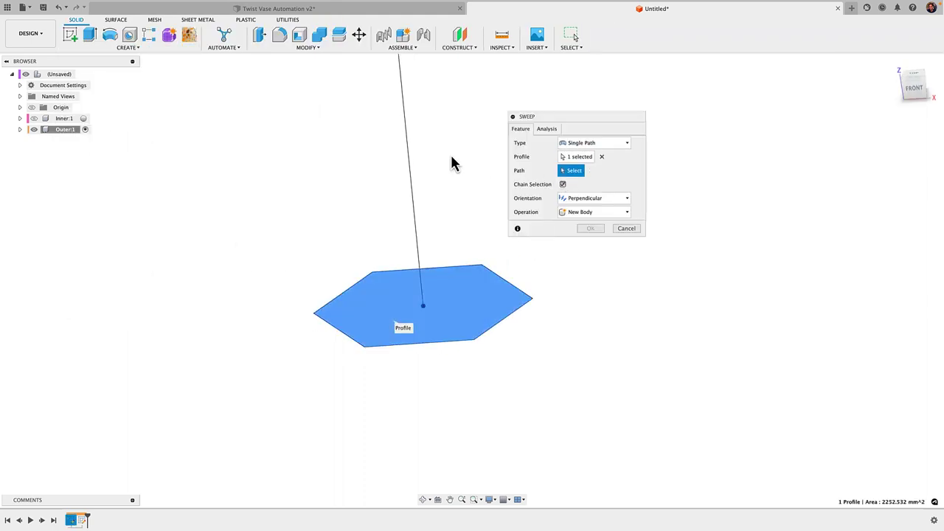
click(408, 172)
click(588, 226)
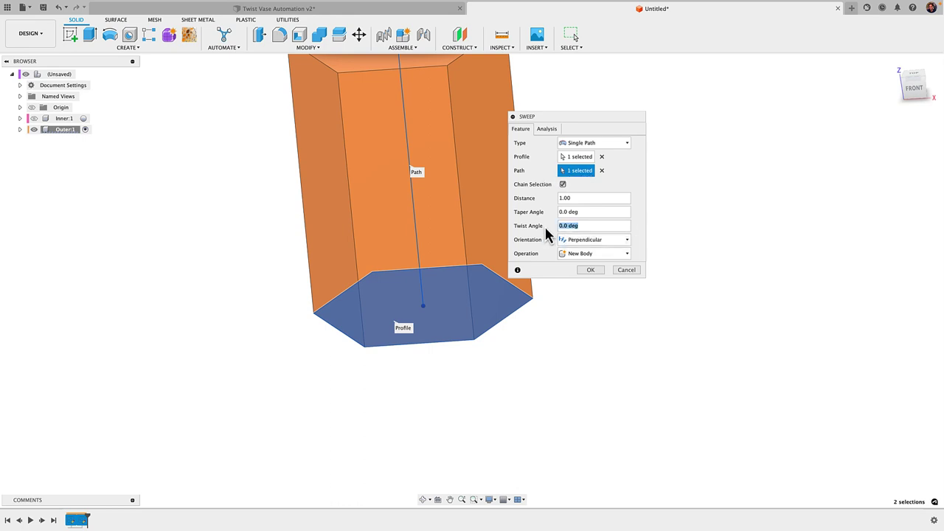
text(180)
key(Return)
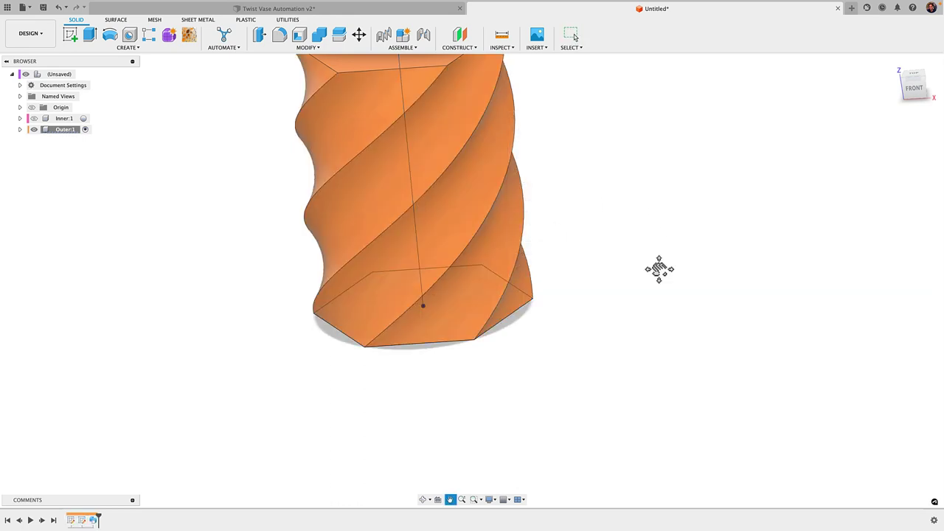
- Hide the Outer component's sketches and orbit around the twisted body
middle_drag(657, 335, 520, 293)
click(20, 129)
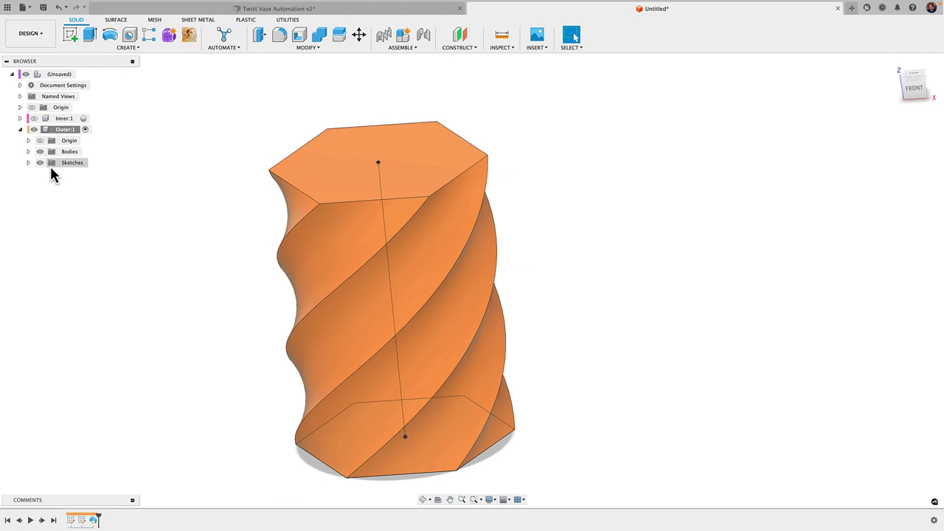
click(39, 162)
mouse_move(151, 242)
shift+middle_down()
mouse_move(154, 206)
mouse_move(162, 267)
shift+middle_up()
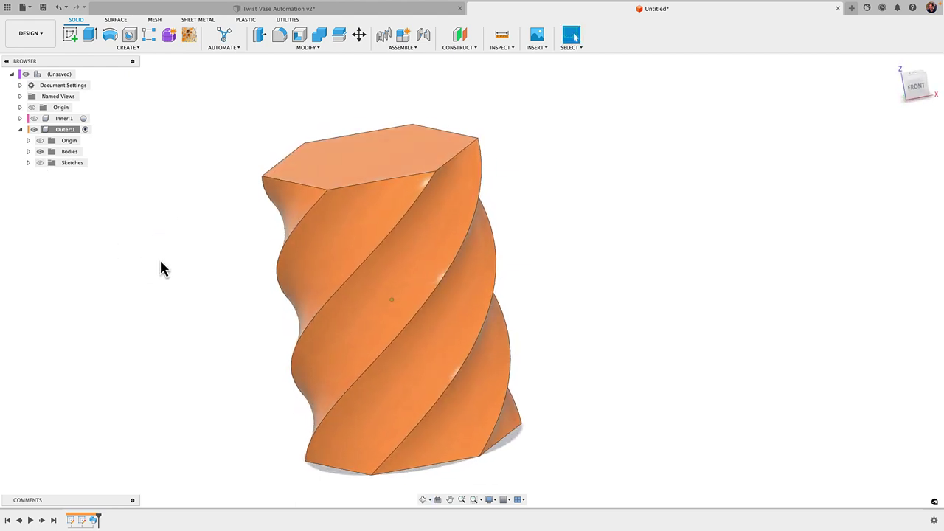
middle_drag(233, 325, 238, 316)
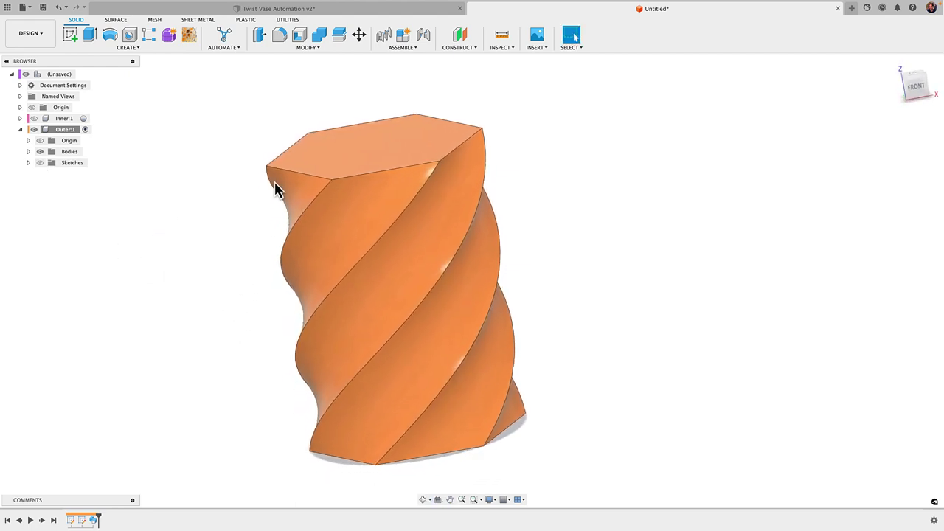
- Shell the Outer vase outward with a 0.5 mm wall, removing its hexagonal bottom face
click(307, 47)
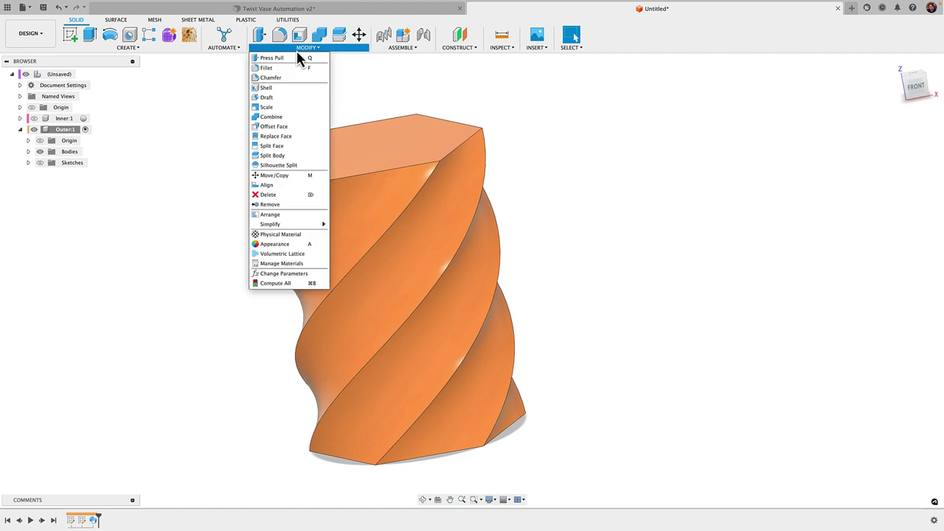
click(291, 96)
shift+middle_drag(250, 318, 306, 337)
click(404, 410)
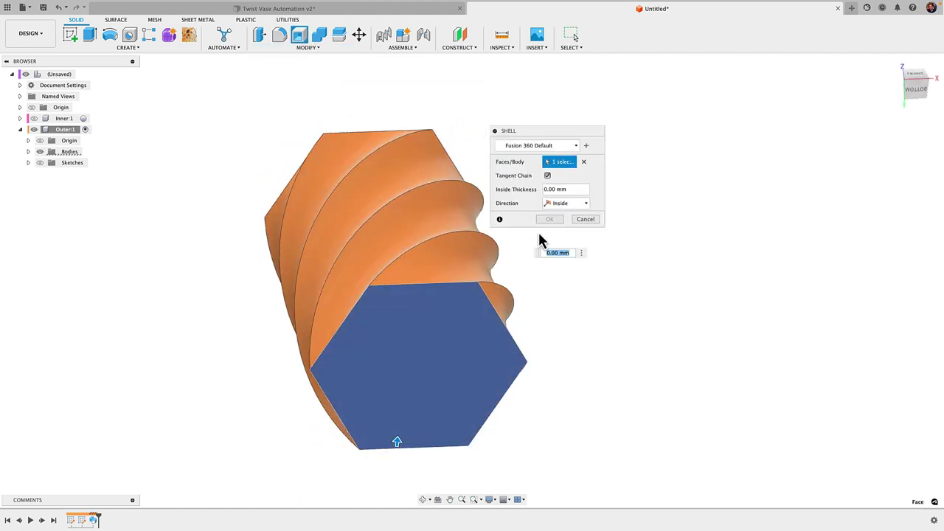
click(565, 203)
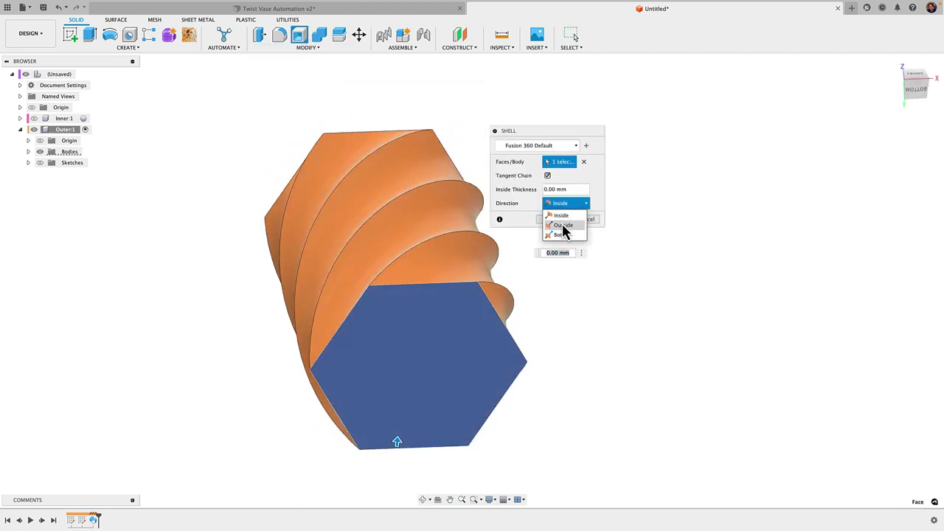
click(562, 224)
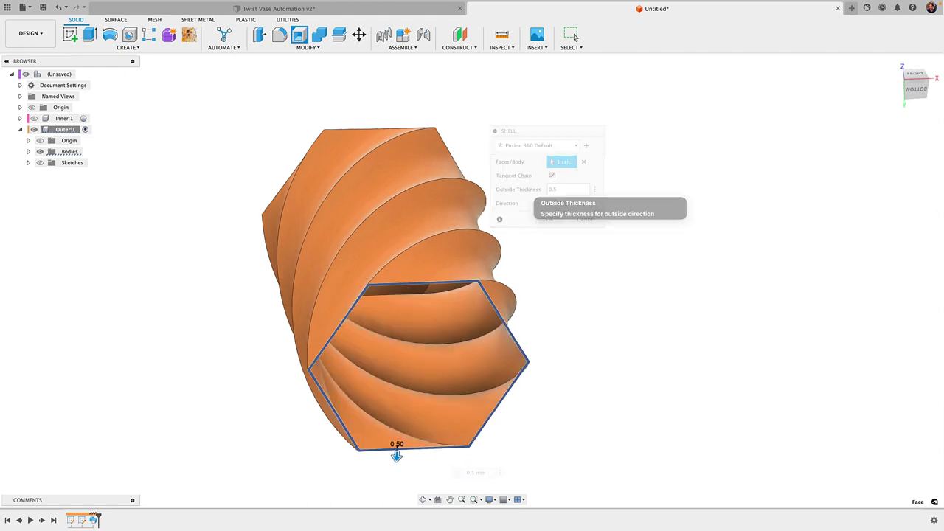
click(550, 219)
- Activate the top-level assembly, select the Inner component and zoom in on the shells
shift+middle_drag(565, 280, 581, 234)
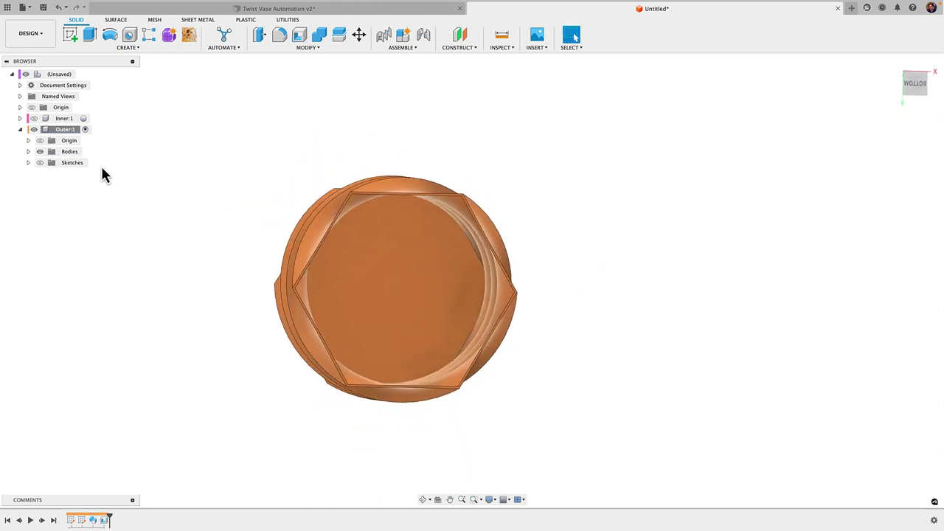
click(81, 74)
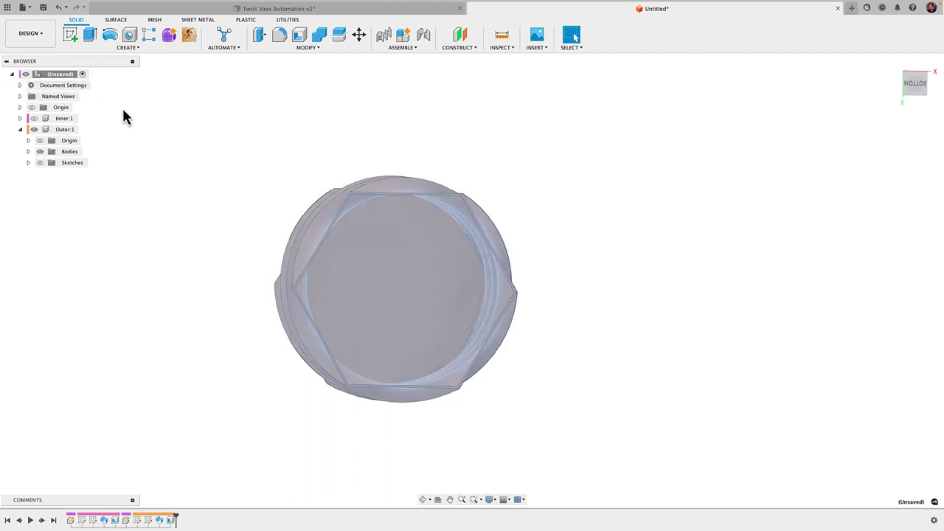
click(19, 129)
double_click(30, 120)
click(40, 122)
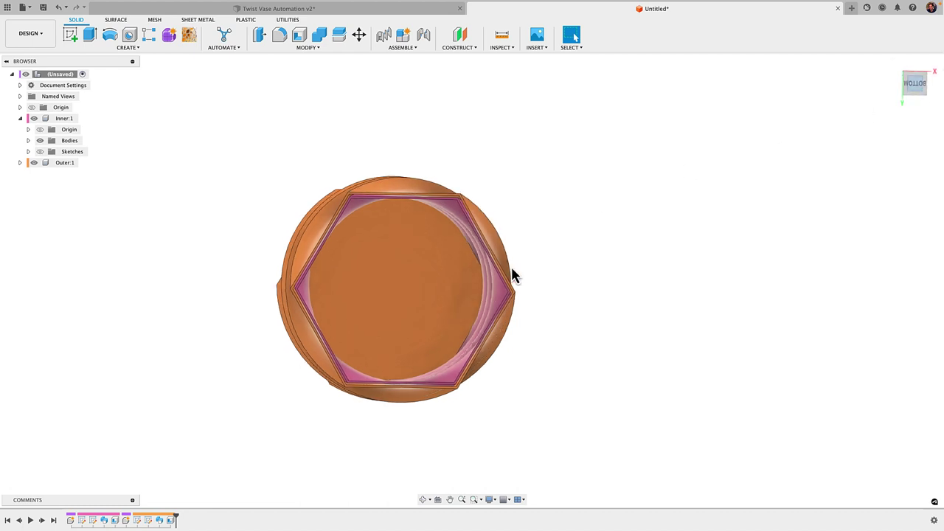
scroll(509, 277, up, 6)
scroll(480, 310, up, 5)
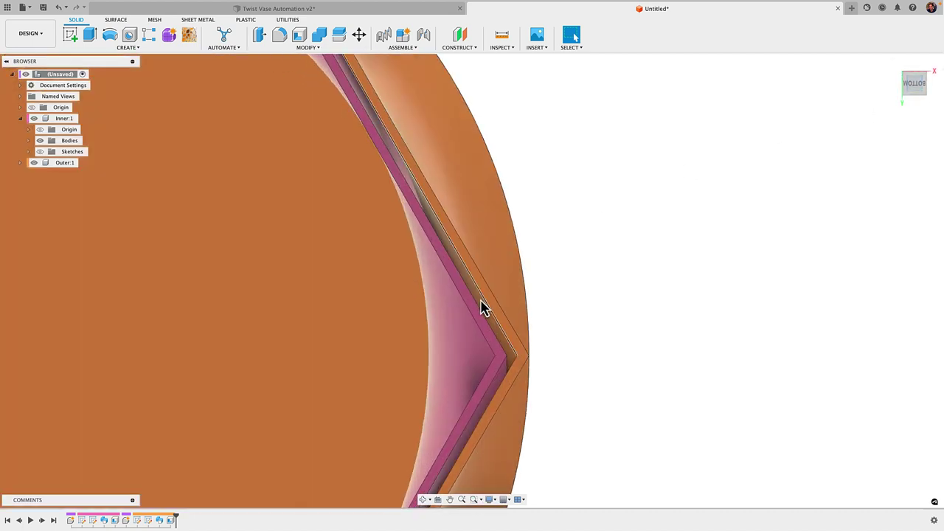
scroll(483, 308, up, 3)
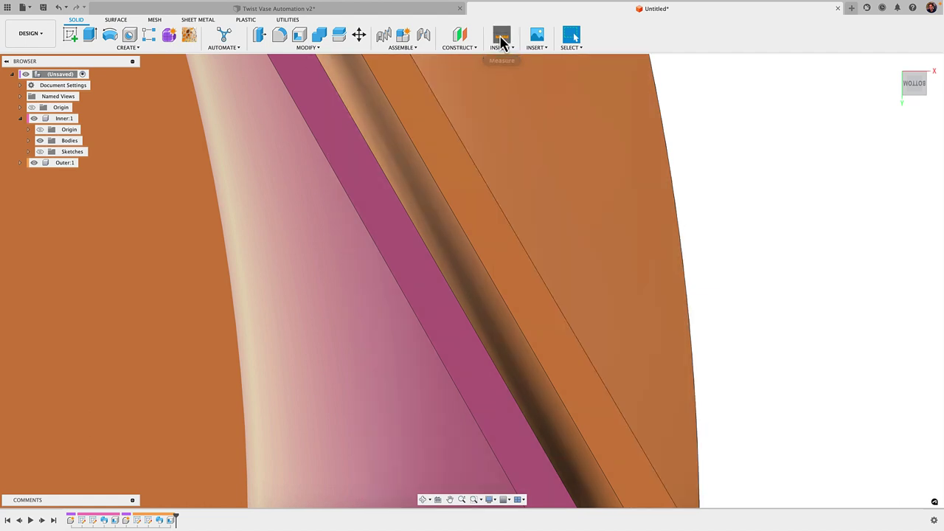
- Measure between the adjacent Inner and Outer shell edges, confirming a 0.50 mm gap
click(501, 42)
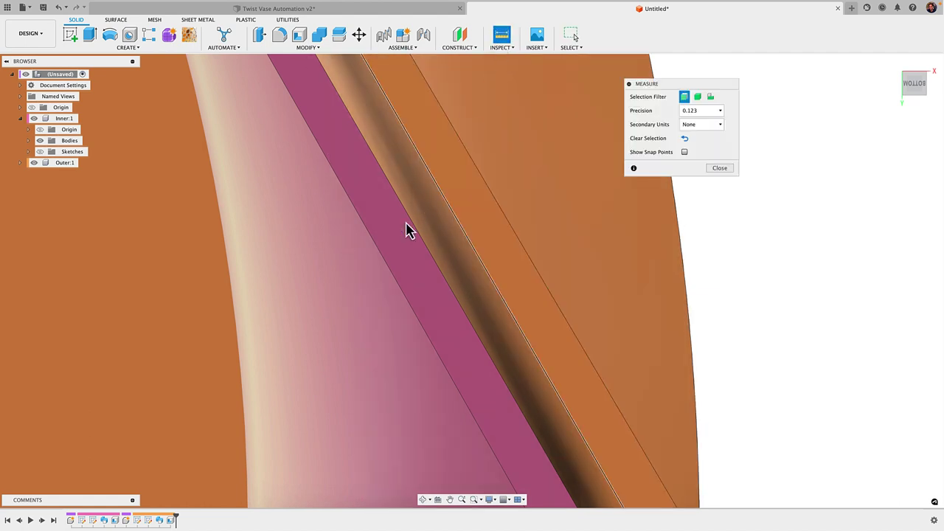
click(413, 228)
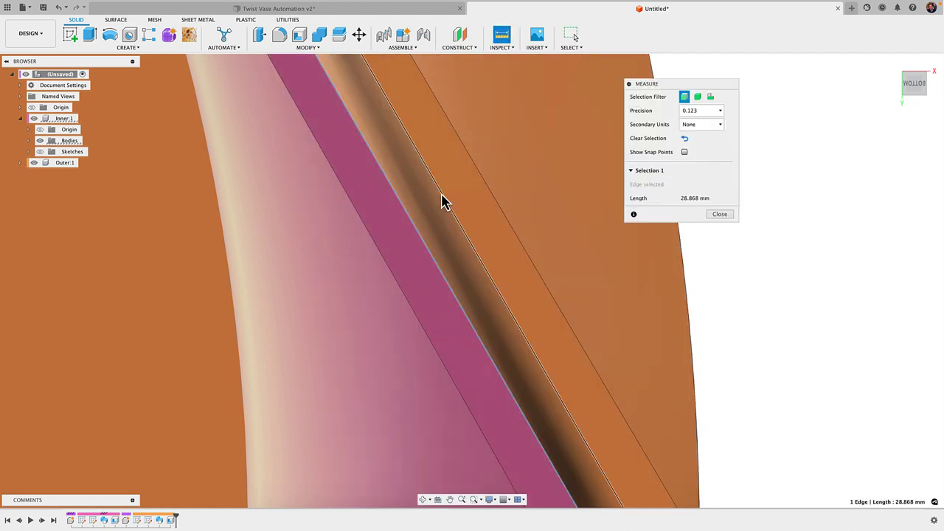
click(442, 200)
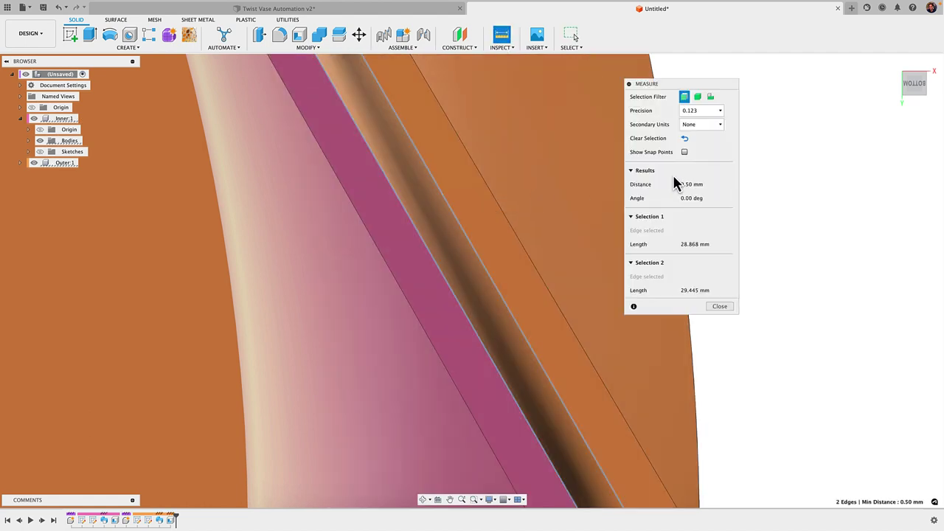
click(718, 307)
- Zoom out and orbit to a front view that shows the vase's hexagonal top
scroll(733, 331, down, 8)
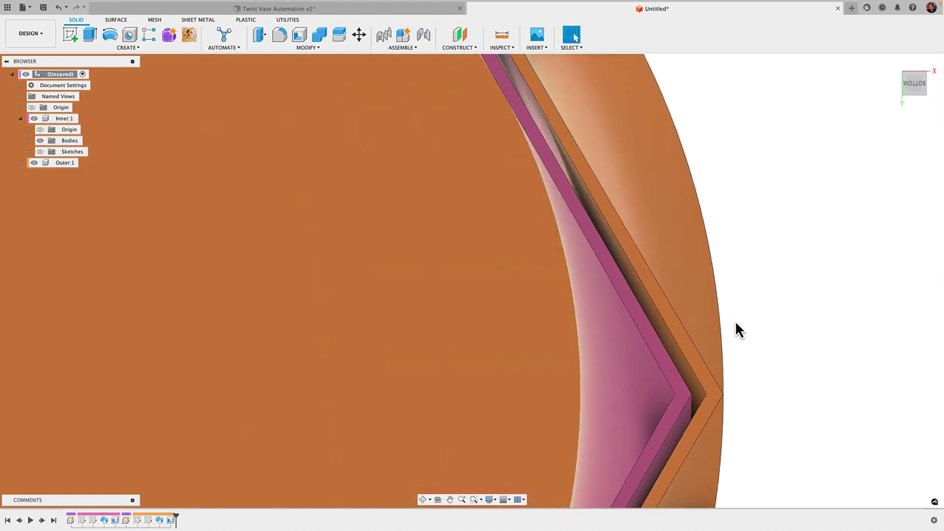
scroll(740, 328, down, 3)
shift+middle_drag(700, 251, 706, 299)
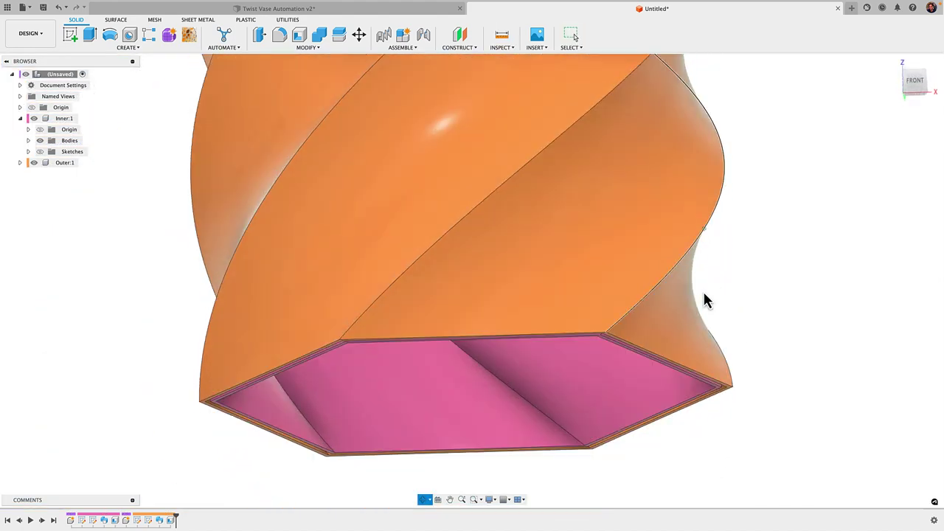
scroll(706, 294, down, 2)
scroll(636, 373, down, 3)
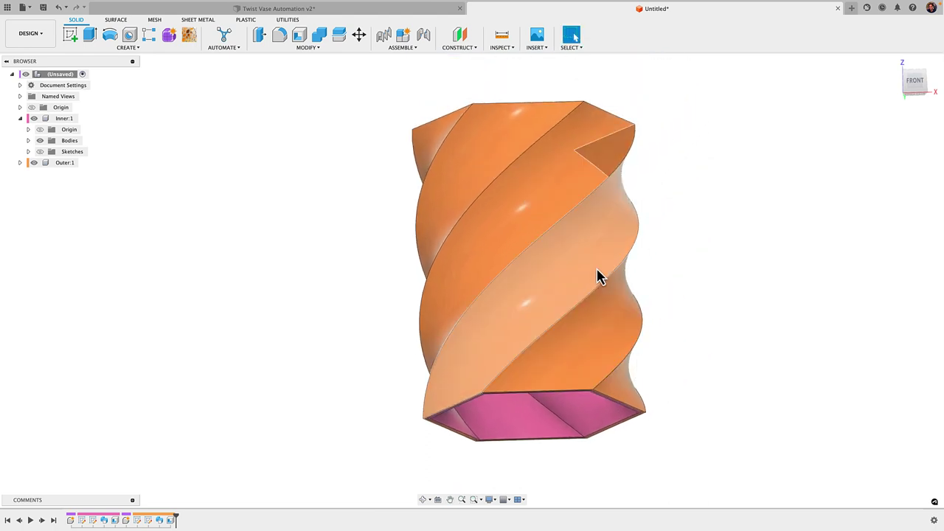
middle_drag(600, 276, 560, 318)
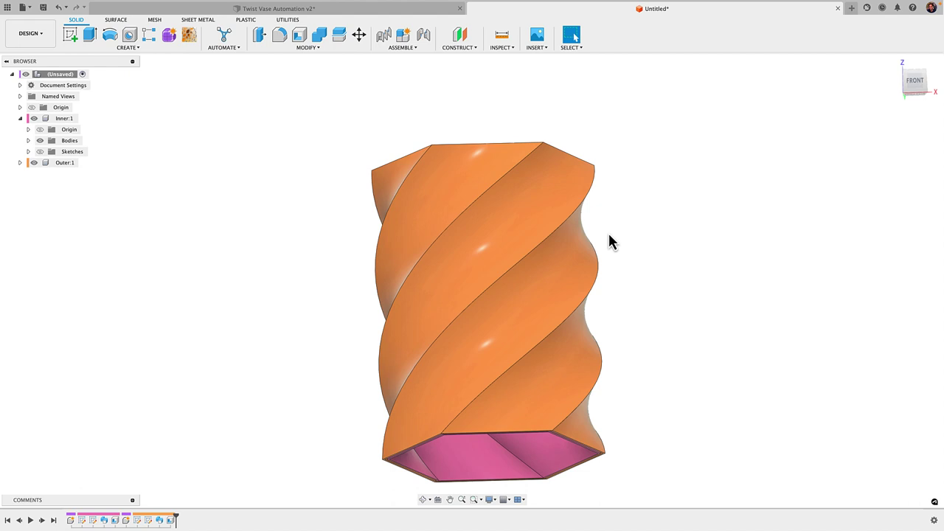
shift+middle_drag(608, 240, 570, 255)
mouse_move(646, 264)
shift+middle_down()
mouse_move(650, 278)
mouse_move(630, 255)
shift+middle_up()
scroll(556, 247, down, 3)
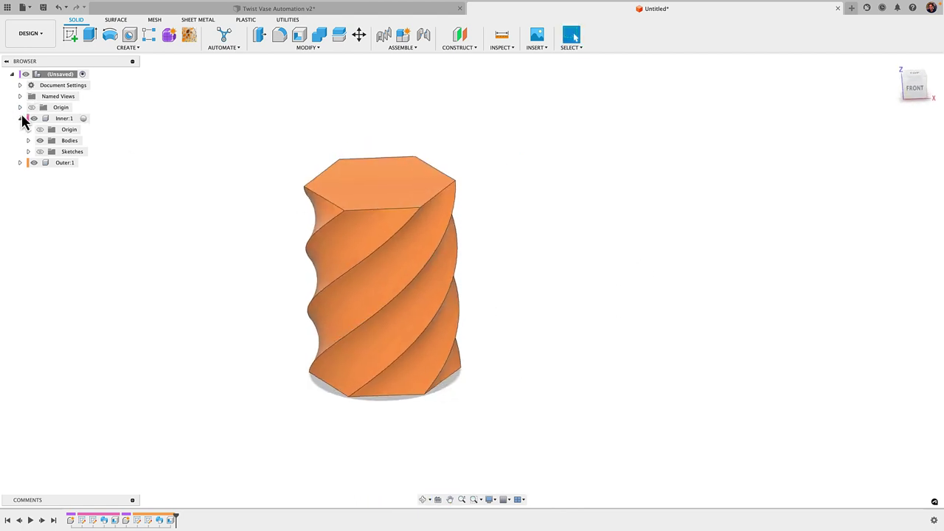
click(20, 118)
drag(400, 260, 800, 203)
drag(346, 302, 367, 274)
shift+middle_drag(367, 274, 458, 258)
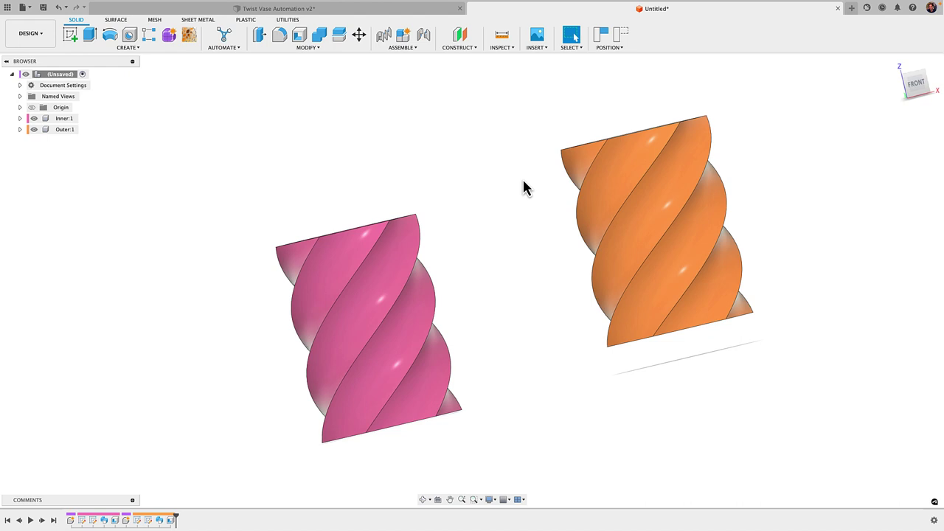
click(620, 41)
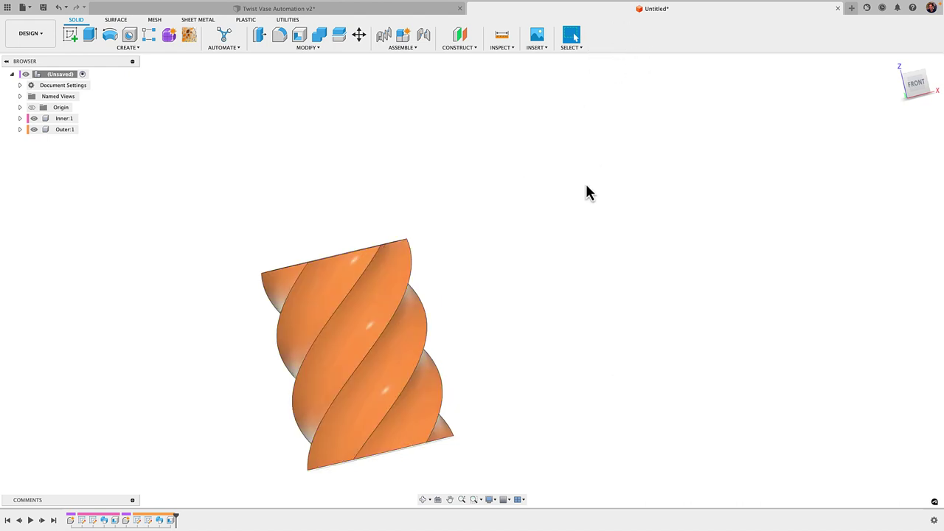
shift+middle_drag(586, 192, 512, 232)
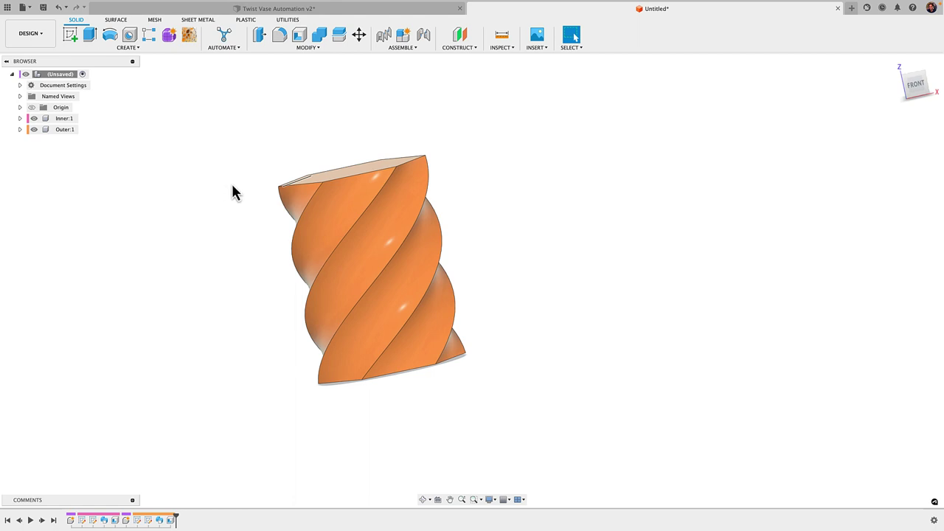
click(329, 210)
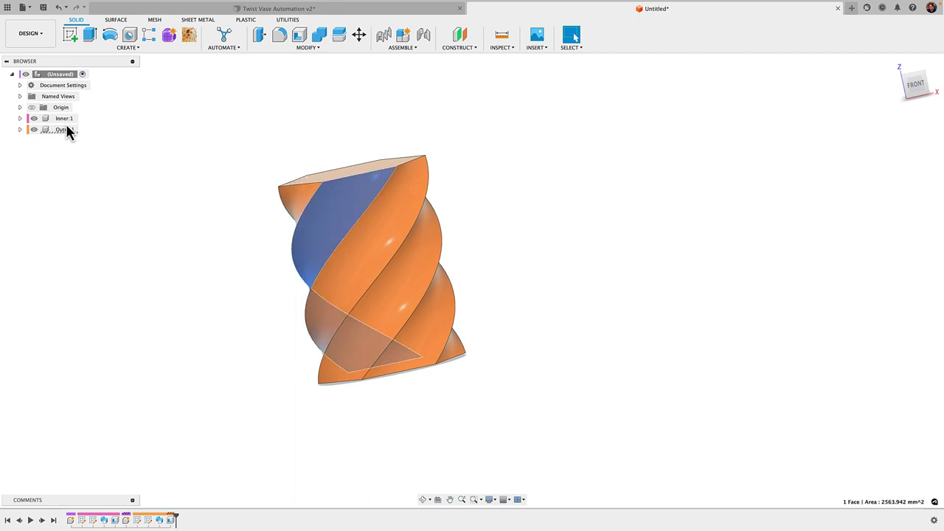
double_click(73, 118)
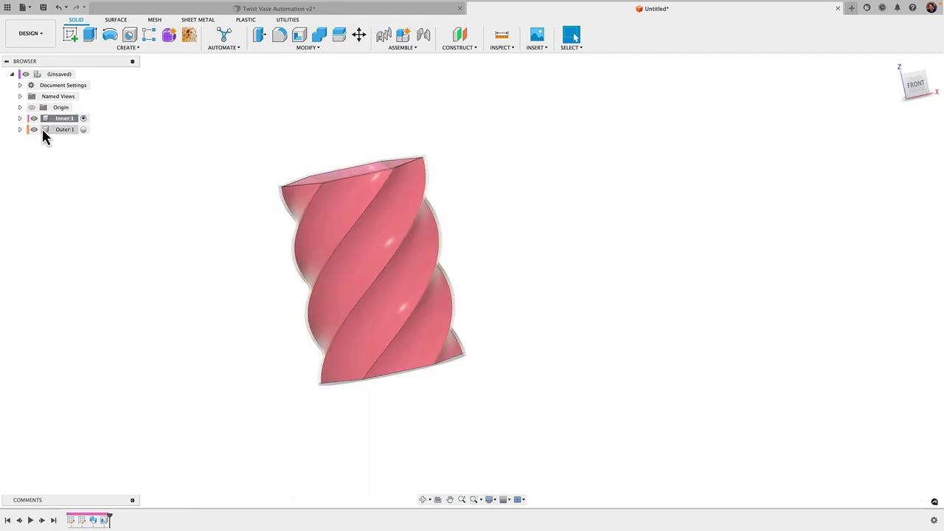
click(33, 129)
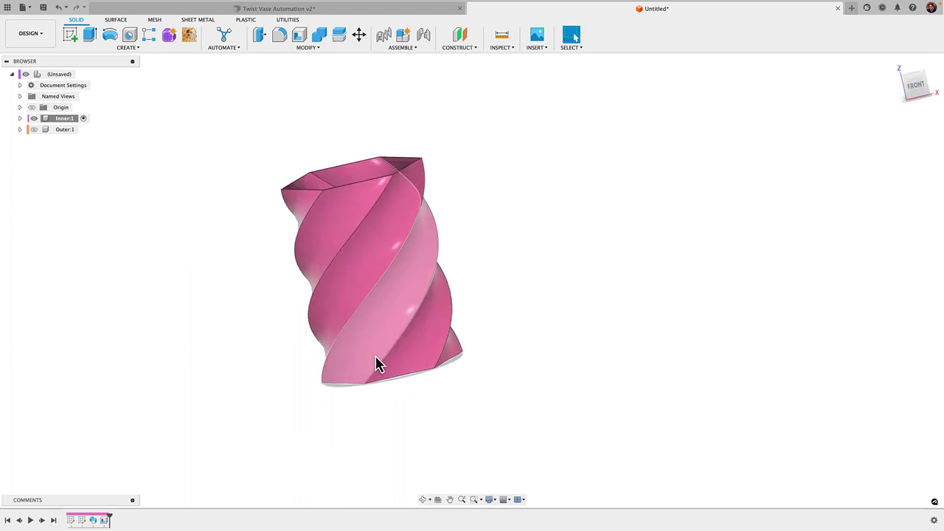
middle_drag(376, 364, 377, 333)
shift+middle_drag(433, 374, 423, 350)
shift+middle_drag(546, 293, 347, 225)
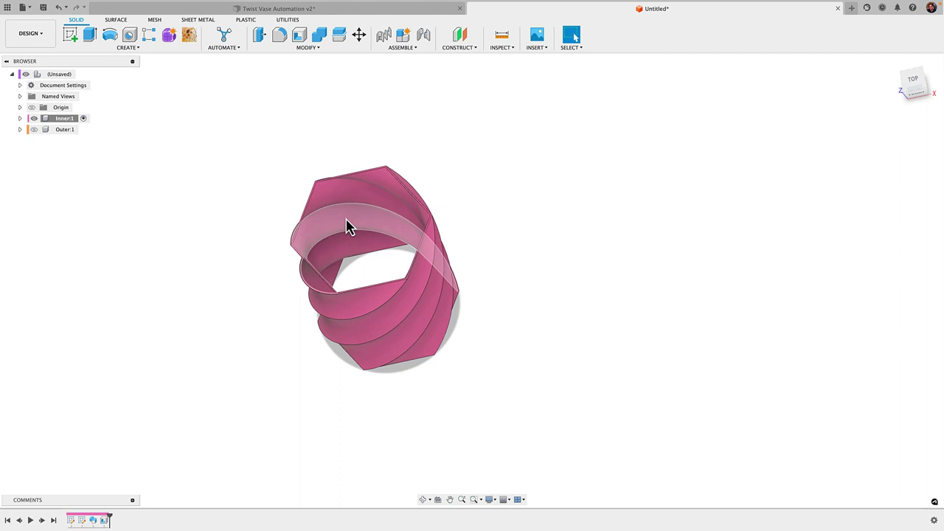
shift+middle_drag(362, 144, 425, 209)
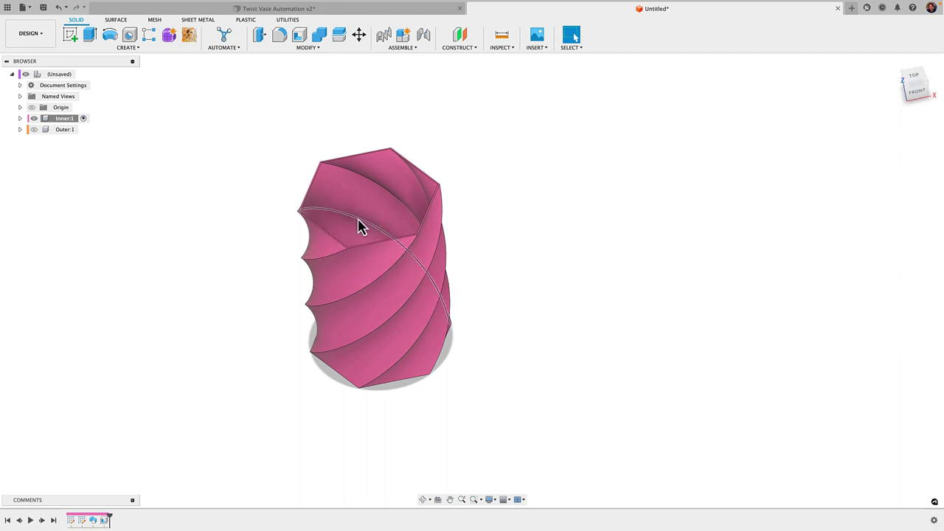
shift+middle_drag(354, 215, 234, 227)
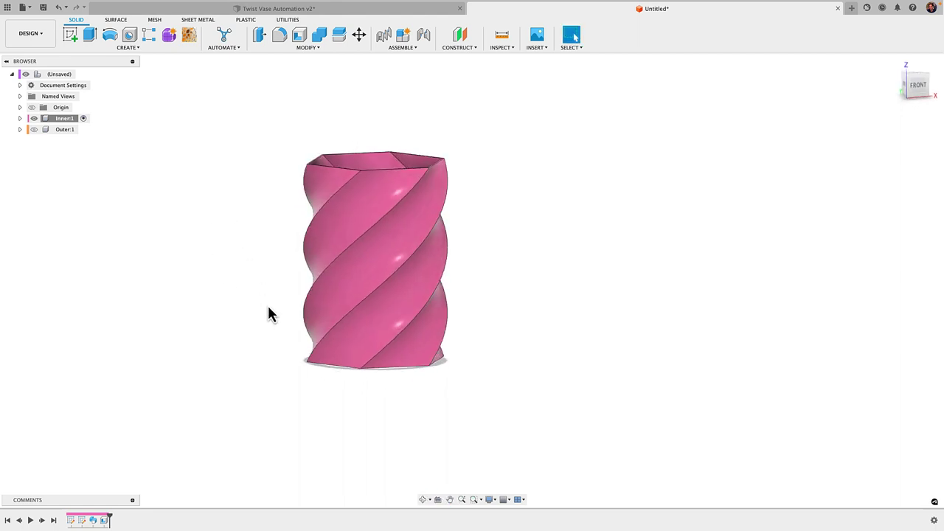
shift+middle_drag(269, 313, 270, 293)
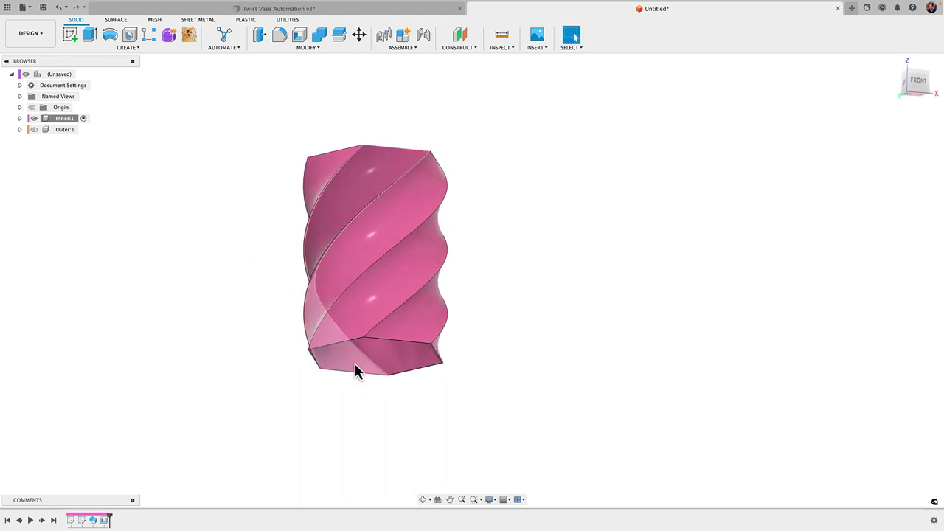
scroll(358, 365, up, 6)
shift+middle_drag(362, 358, 211, 382)
scroll(211, 381, up, 3)
click(209, 375)
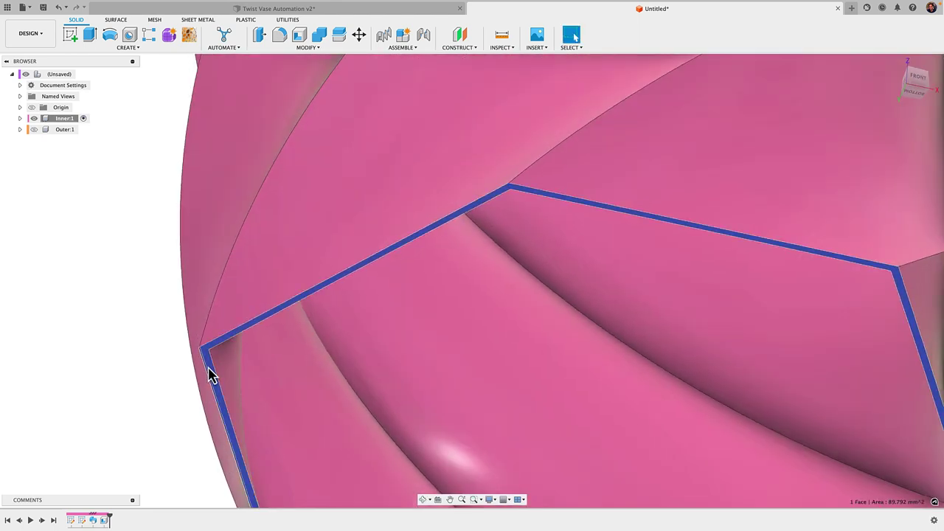
scroll(207, 372, down, 3)
scroll(170, 316, down, 4)
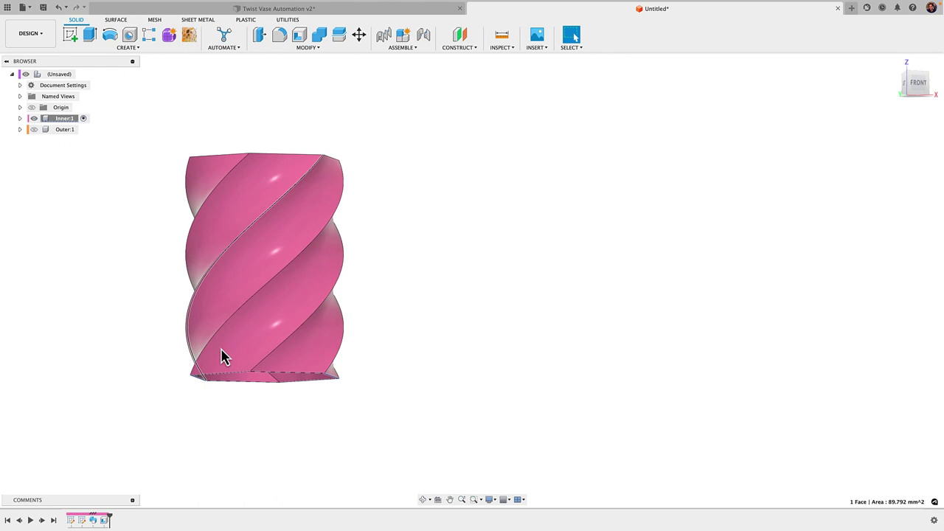
mouse_move(225, 356)
shift+middle_down()
mouse_move(158, 379)
mouse_move(217, 326)
mouse_move(217, 359)
shift+middle_up()
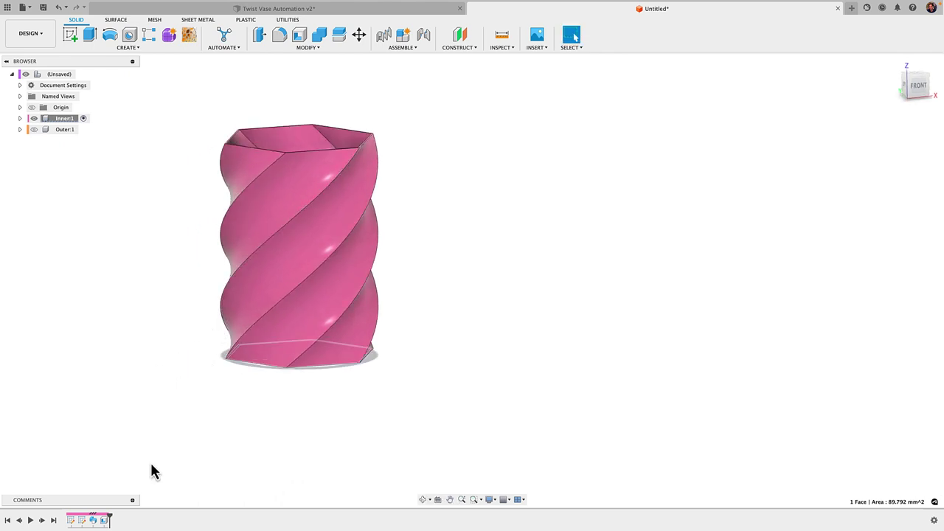
shift+middle_drag(231, 424, 215, 432)
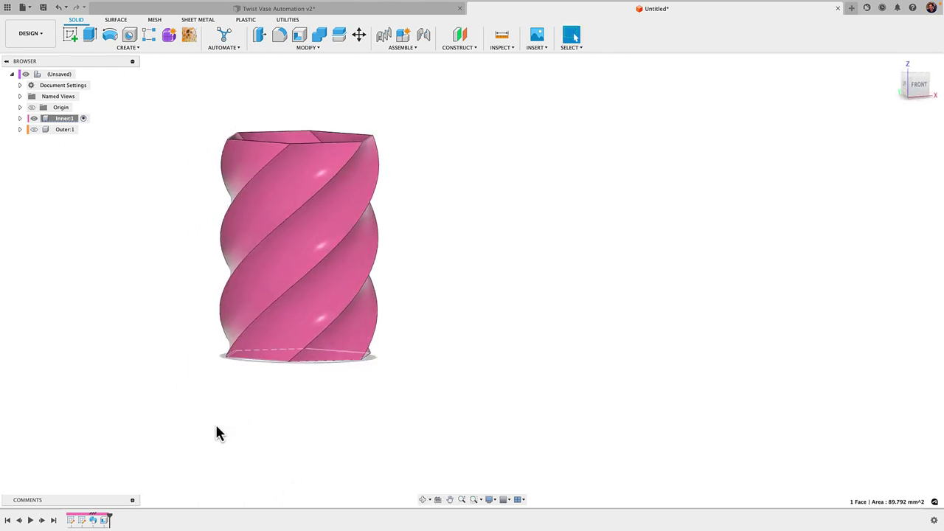
- Edit the Shell feature to remove only the top face, leaving the Inner vase's bottom closed
double_click(105, 521)
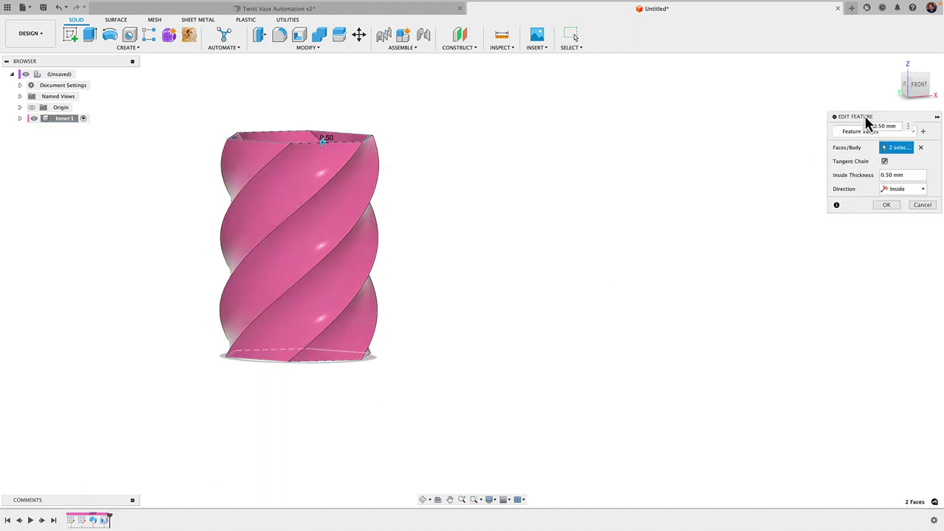
drag(868, 124, 511, 158)
shift+middle_drag(451, 257, 455, 246)
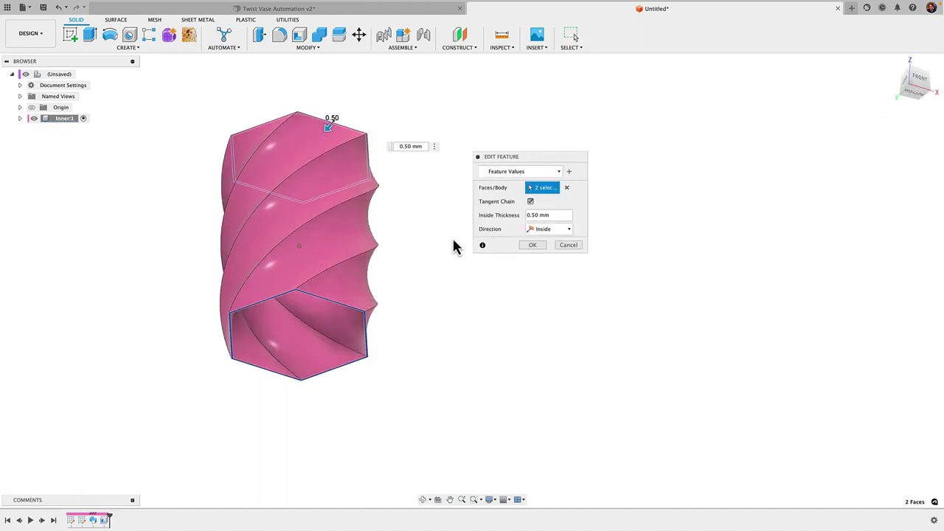
click(308, 322)
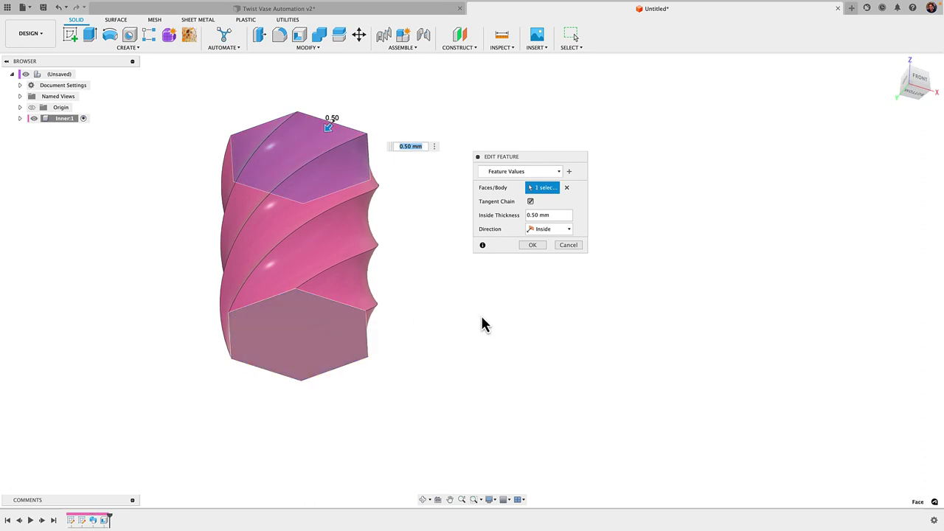
click(534, 246)
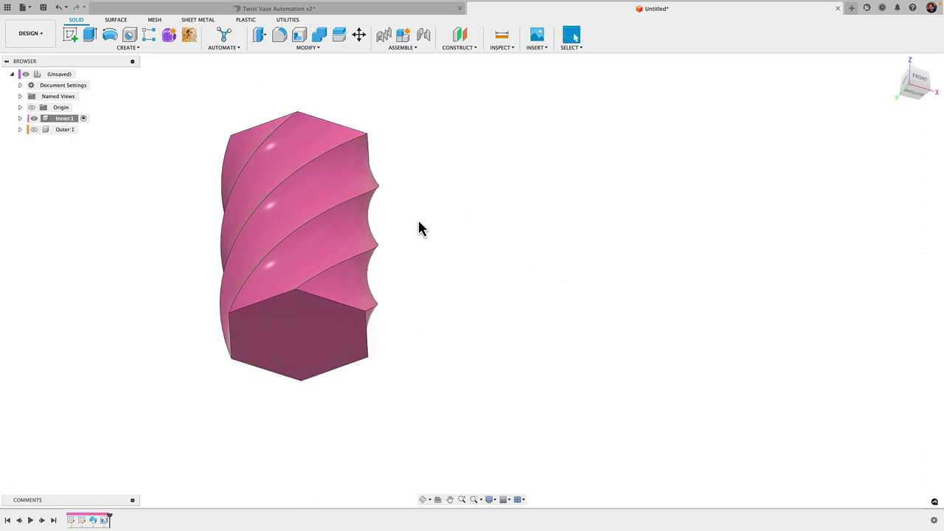
shift+middle_drag(419, 222, 502, 239)
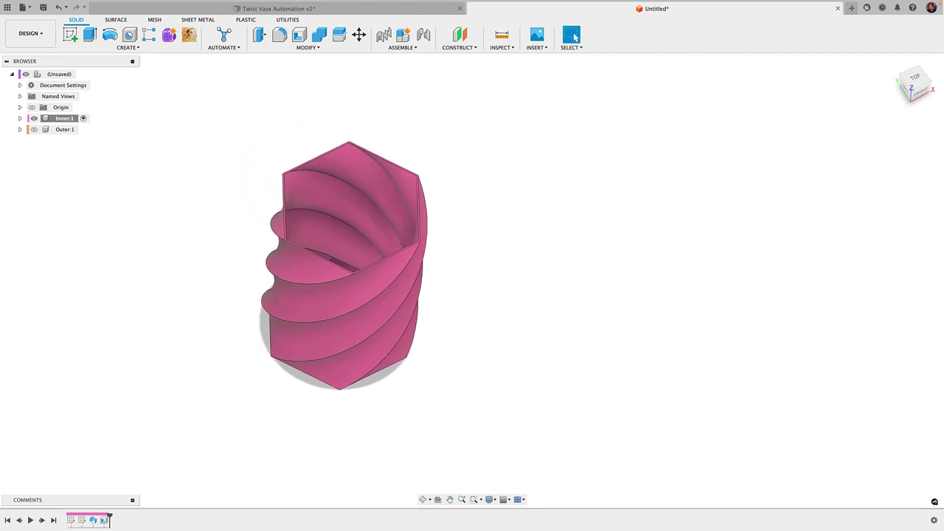
- Suppress Shell1 to view the Inner vase as a solid from the side and above
right_click(104, 521)
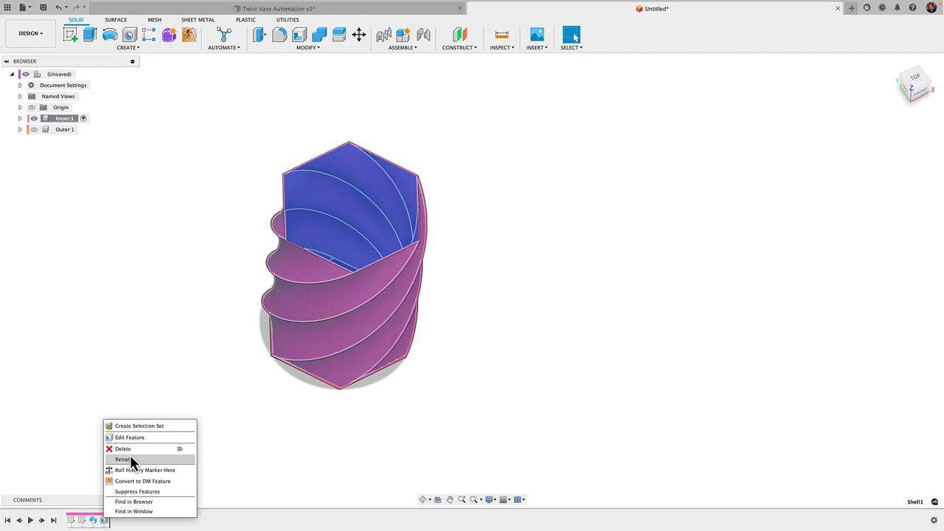
click(134, 491)
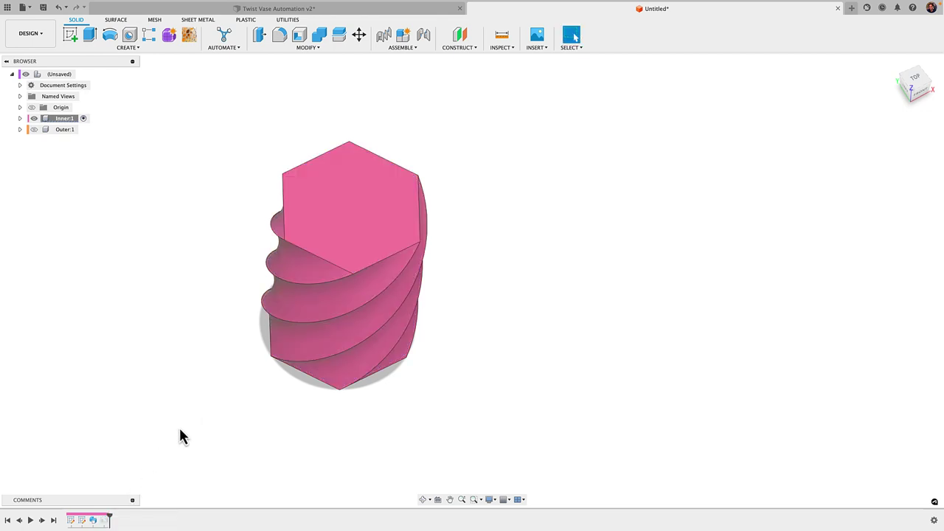
shift+middle_drag(183, 437, 209, 369)
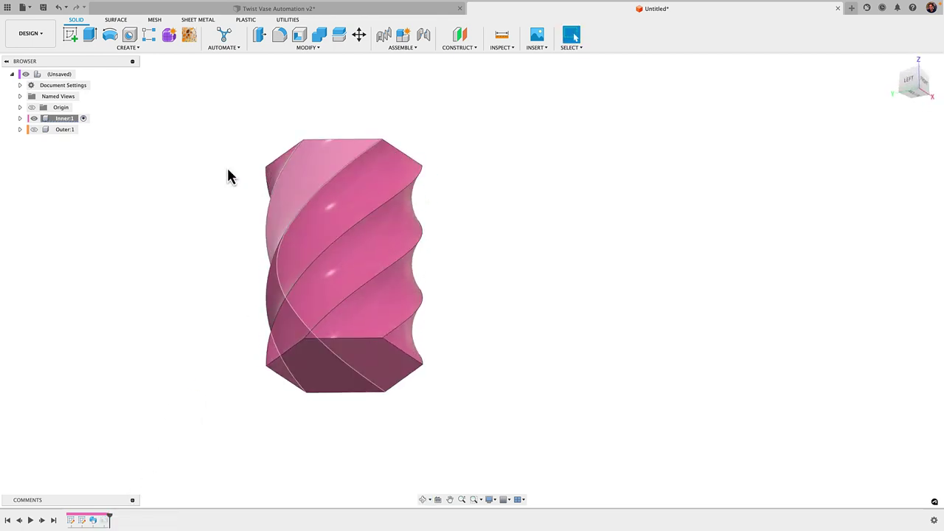
shift+middle_drag(228, 176, 346, 256)
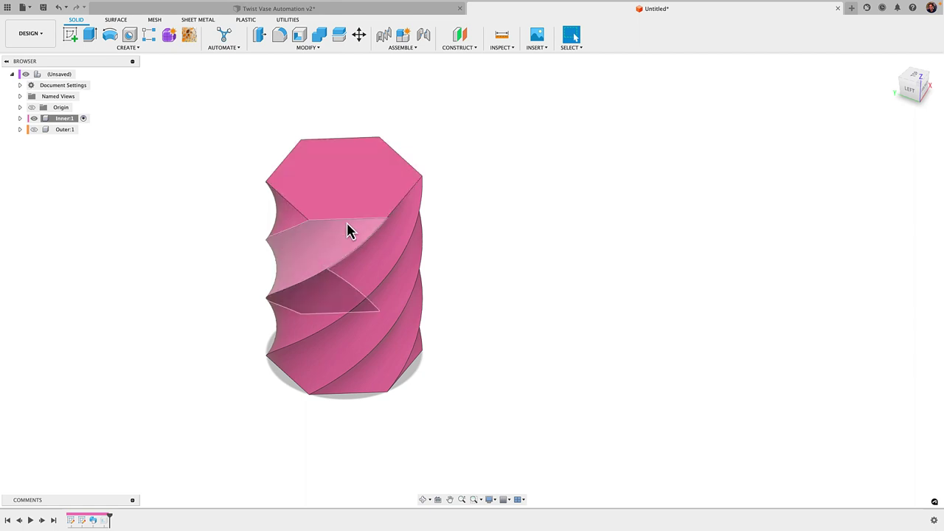
middle_drag(263, 258, 309, 229)
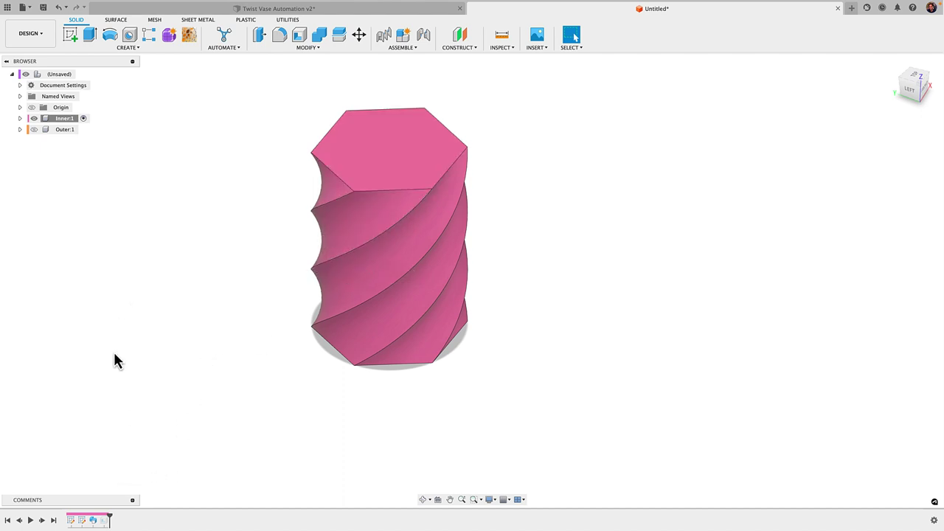
middle_drag(163, 256, 167, 297)
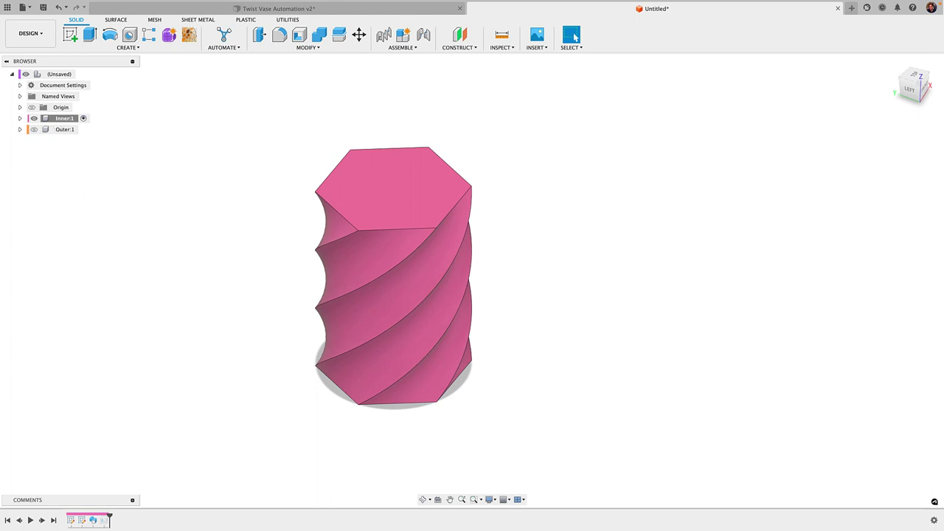
- Unsuppress Shell1 so the Inner vase is hollow again, and show the Outer body
right_click(109, 520)
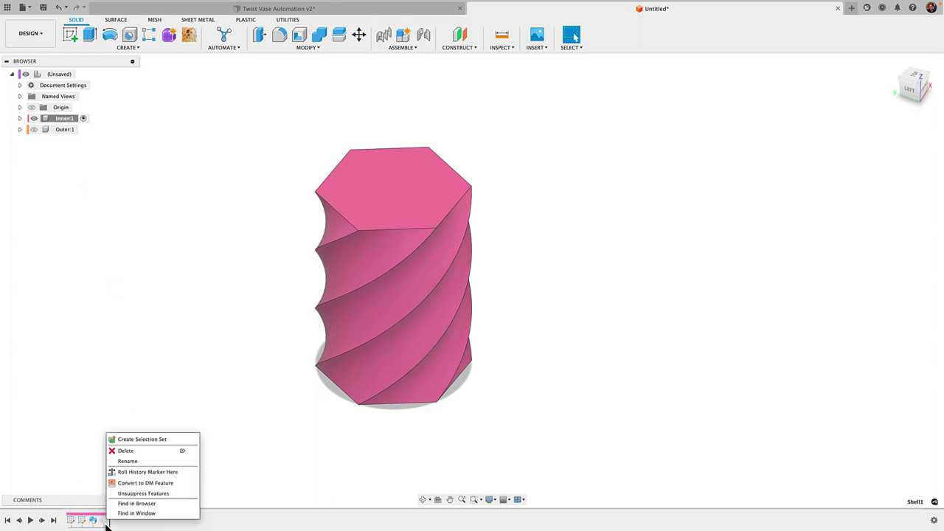
click(148, 493)
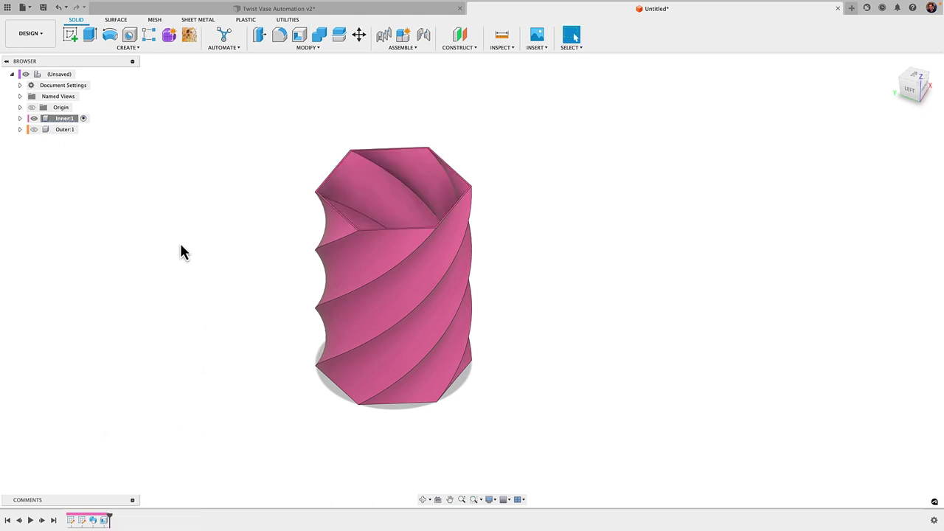
click(33, 130)
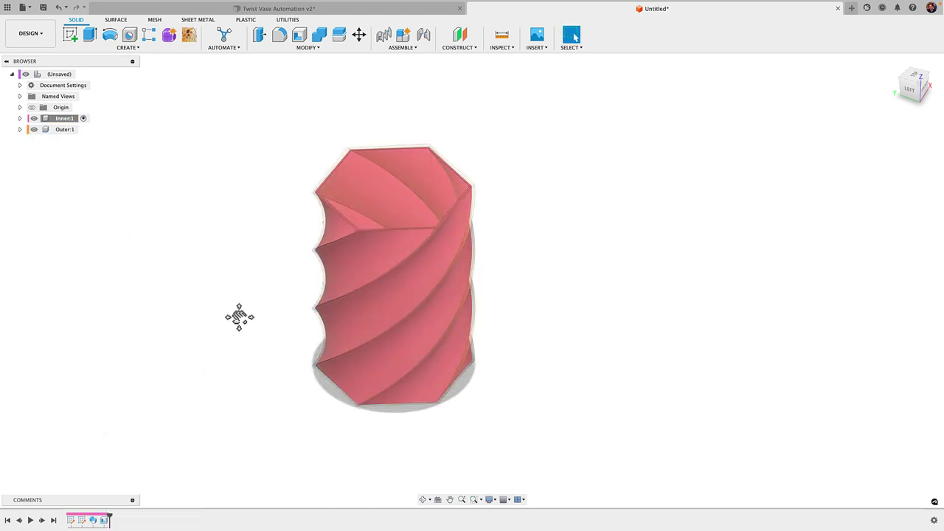
click(80, 74)
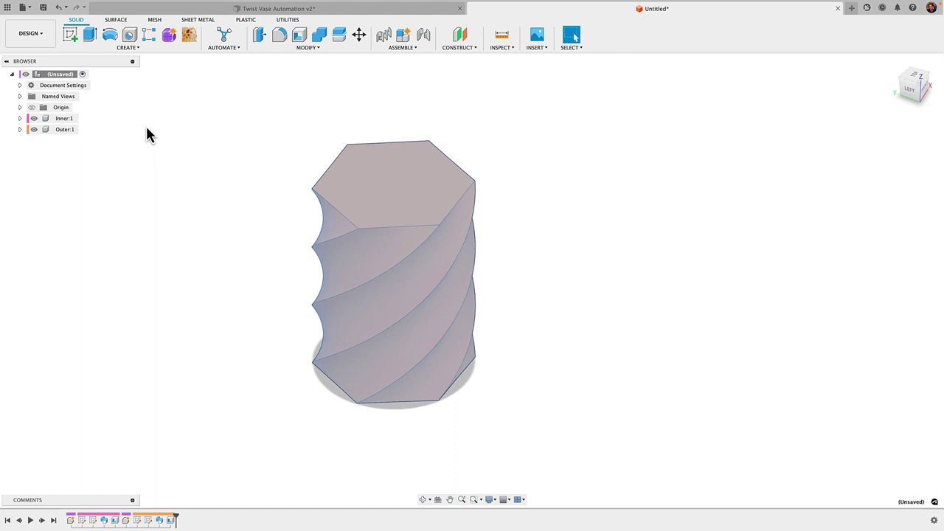
drag(406, 308, 717, 257)
shift+middle_drag(397, 319, 534, 309)
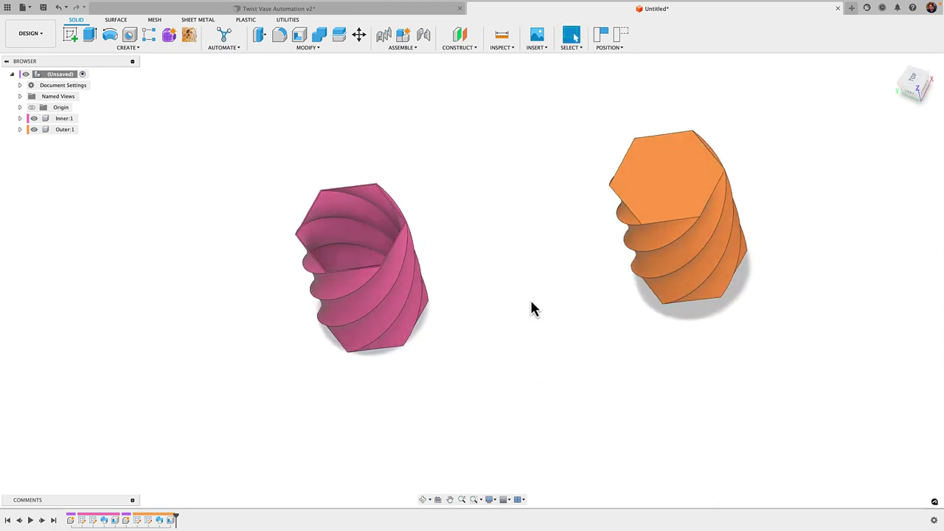
shift+middle_drag(578, 190, 537, 248)
shift+middle_drag(582, 272, 582, 273)
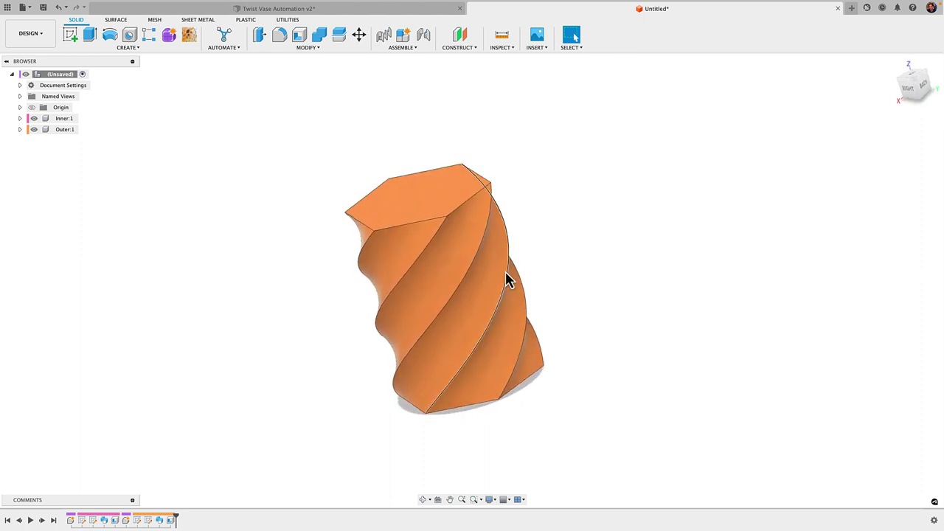
scroll(520, 306, up, 4)
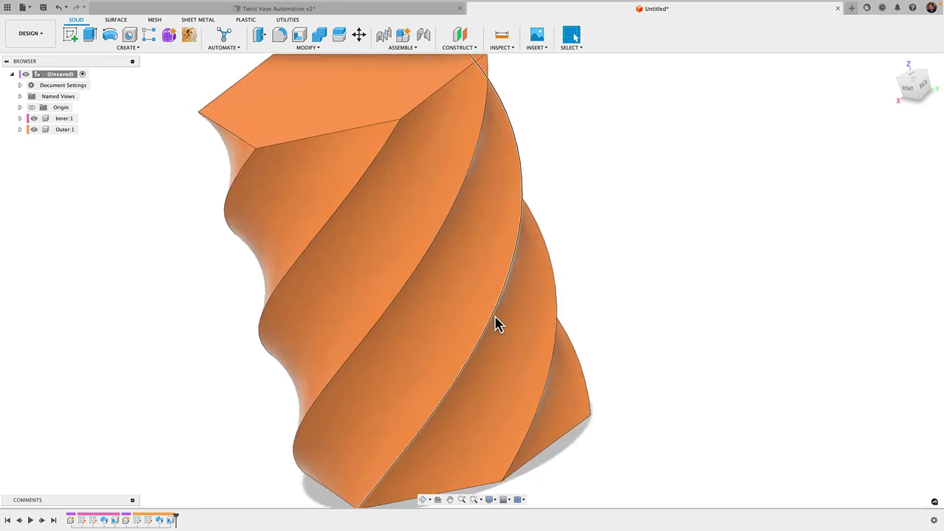
click(496, 325)
scroll(541, 320, down, 5)
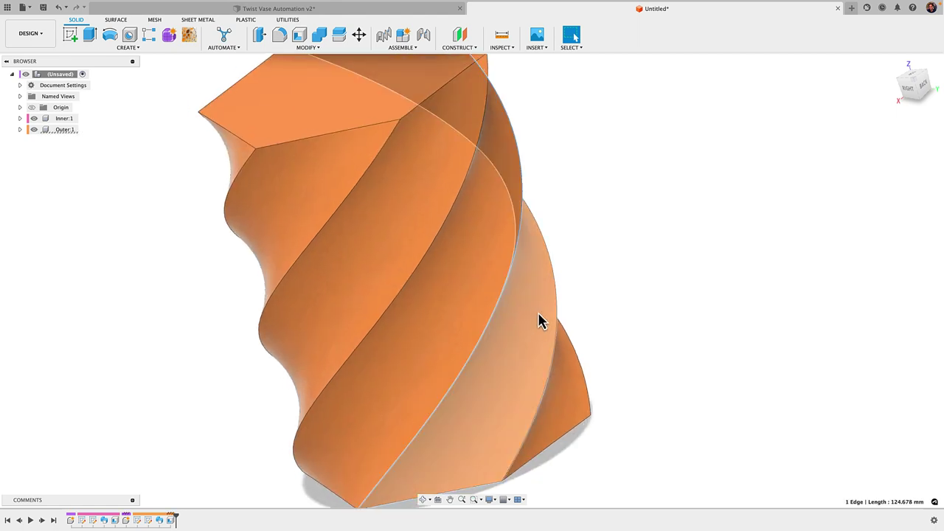
shift+middle_drag(574, 313, 579, 290)
click(573, 261)
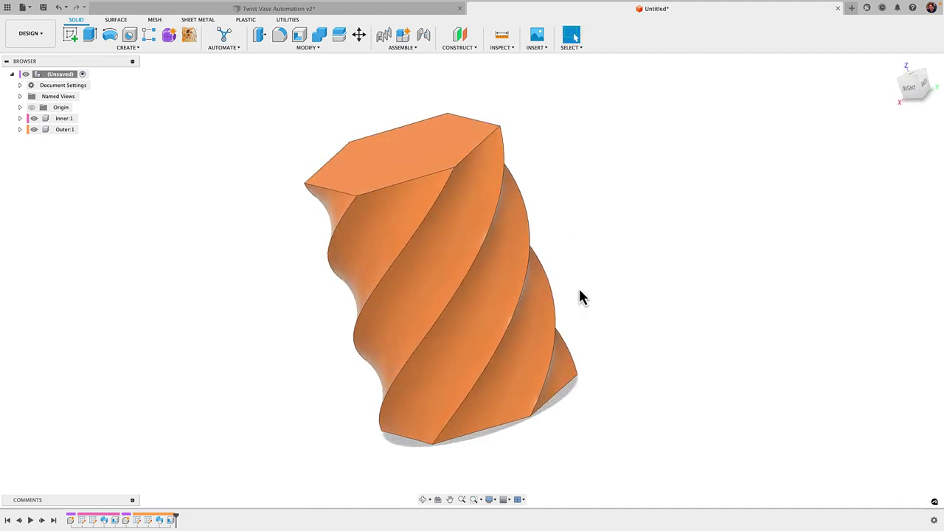